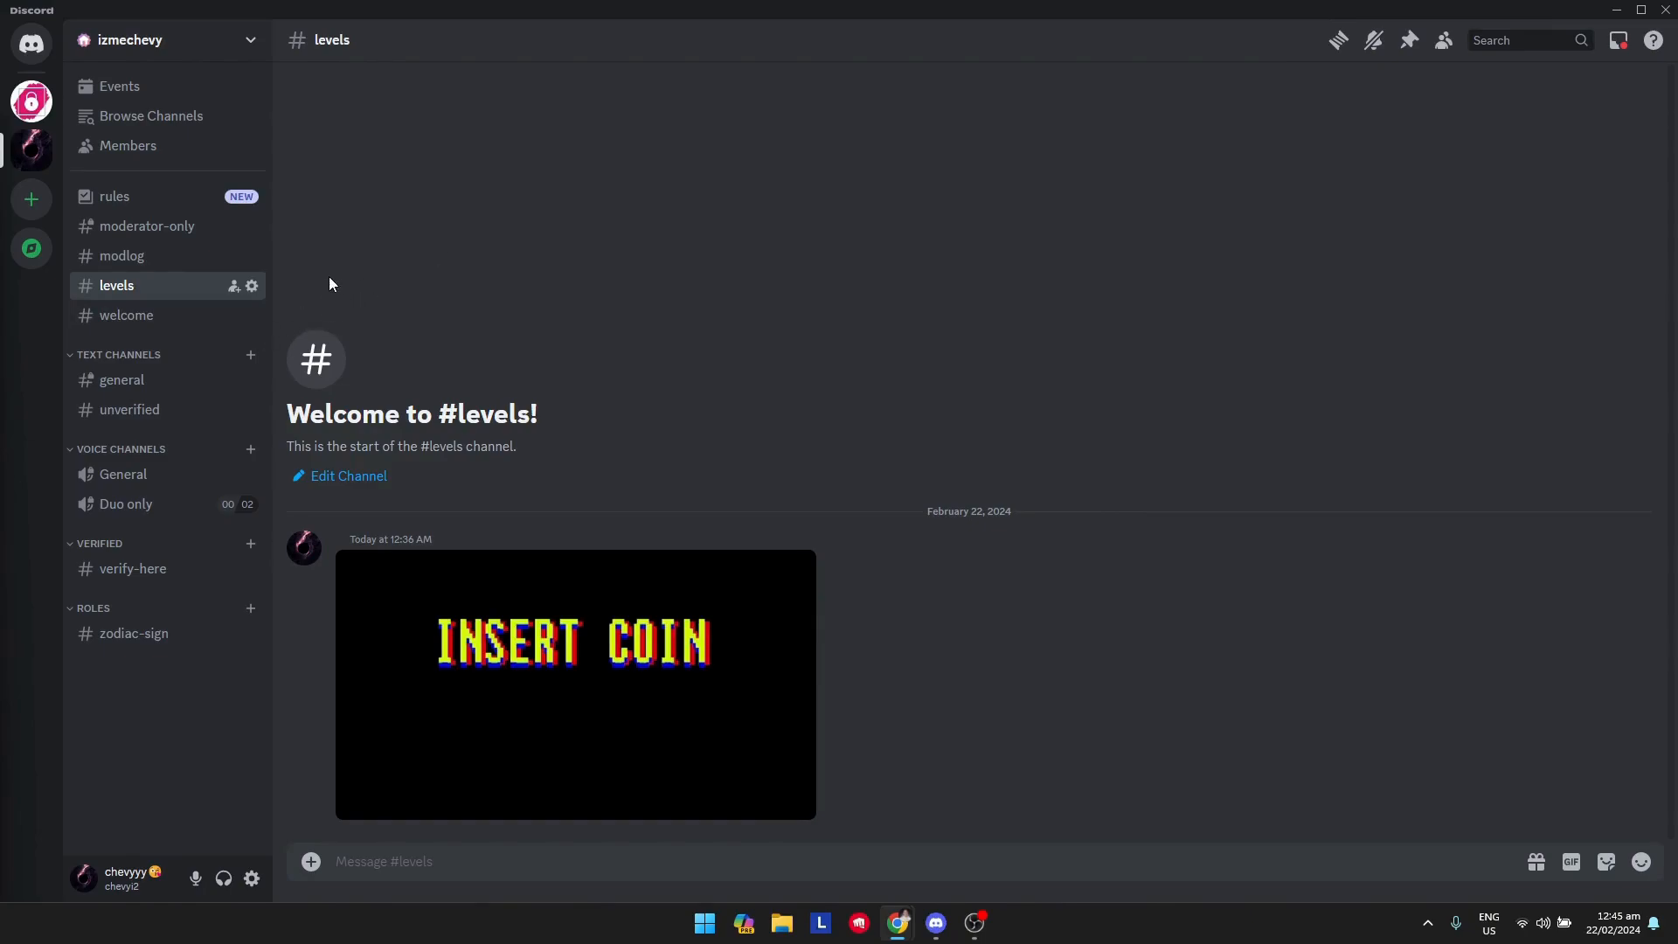
Open the webhook list in the integration settings of the levels channel.
{"action": "left_click", "coordinate": [251, 286]}
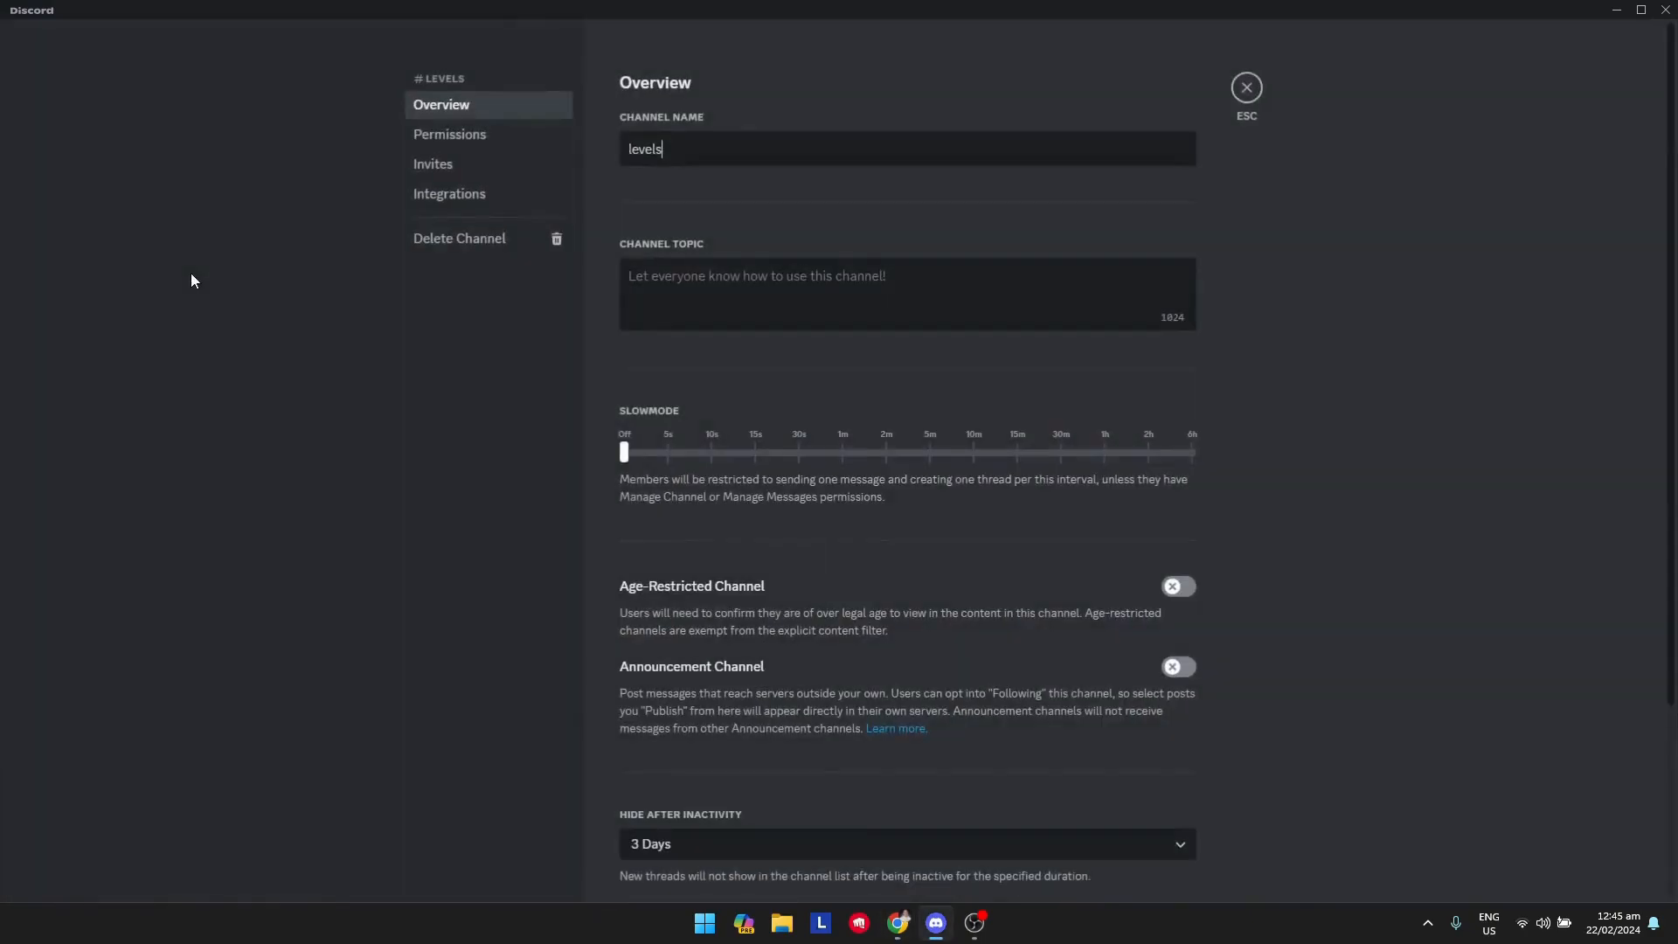
{"action": "left_click", "coordinate": [486, 197]}
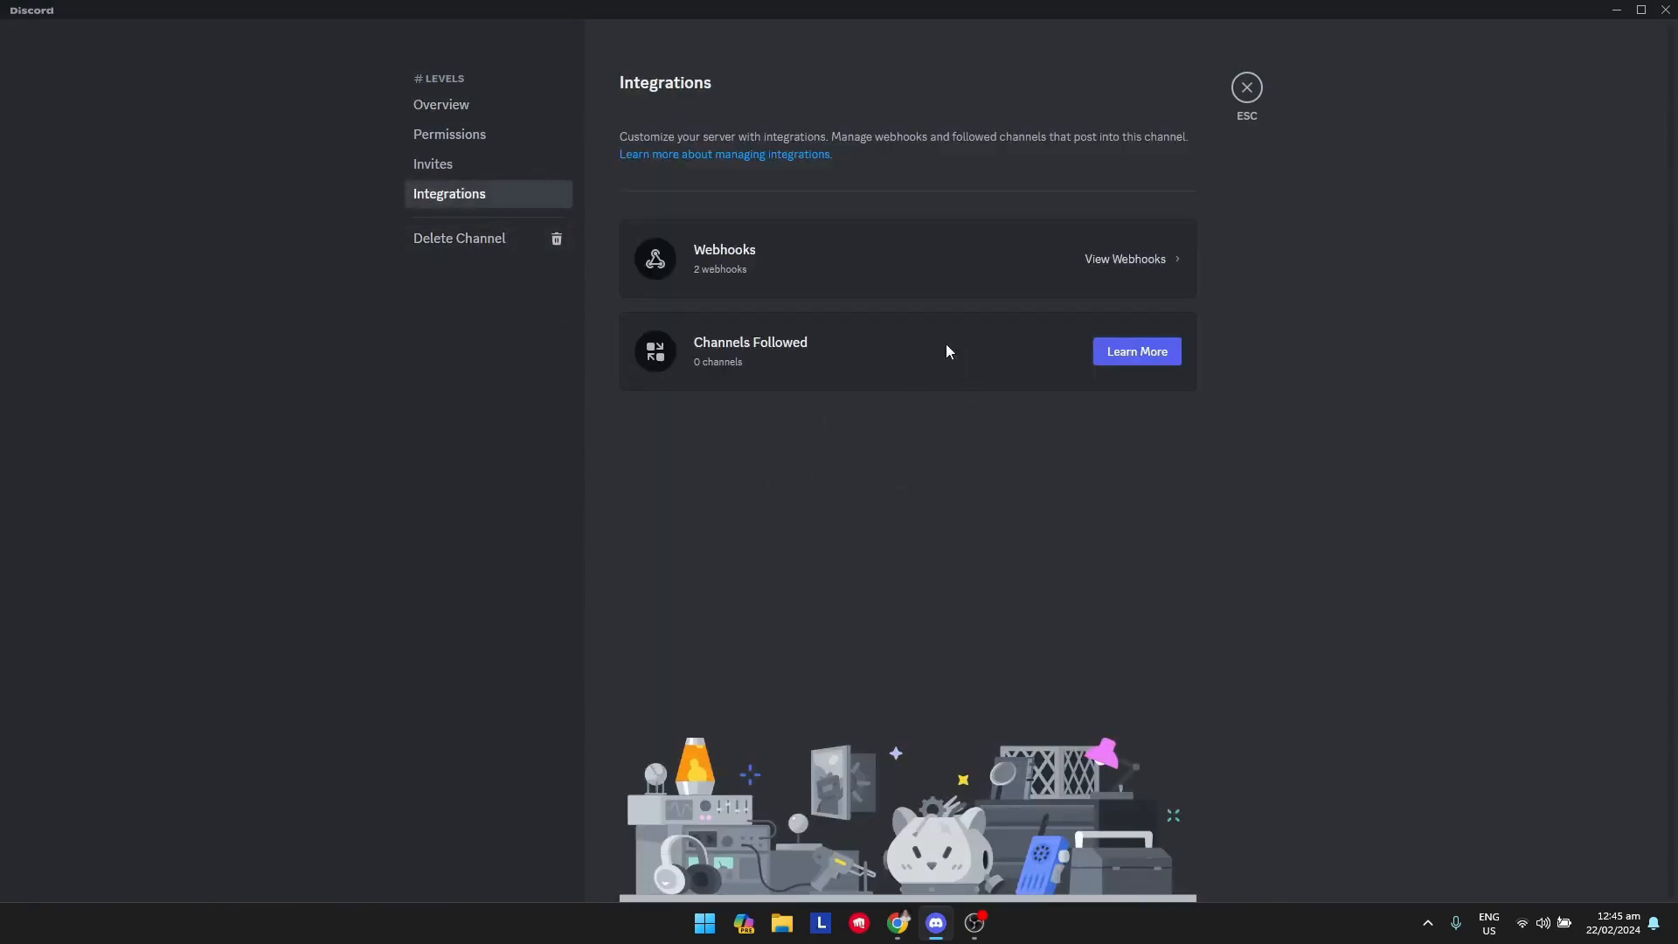
{"action": "left_click", "coordinate": [1108, 278]}
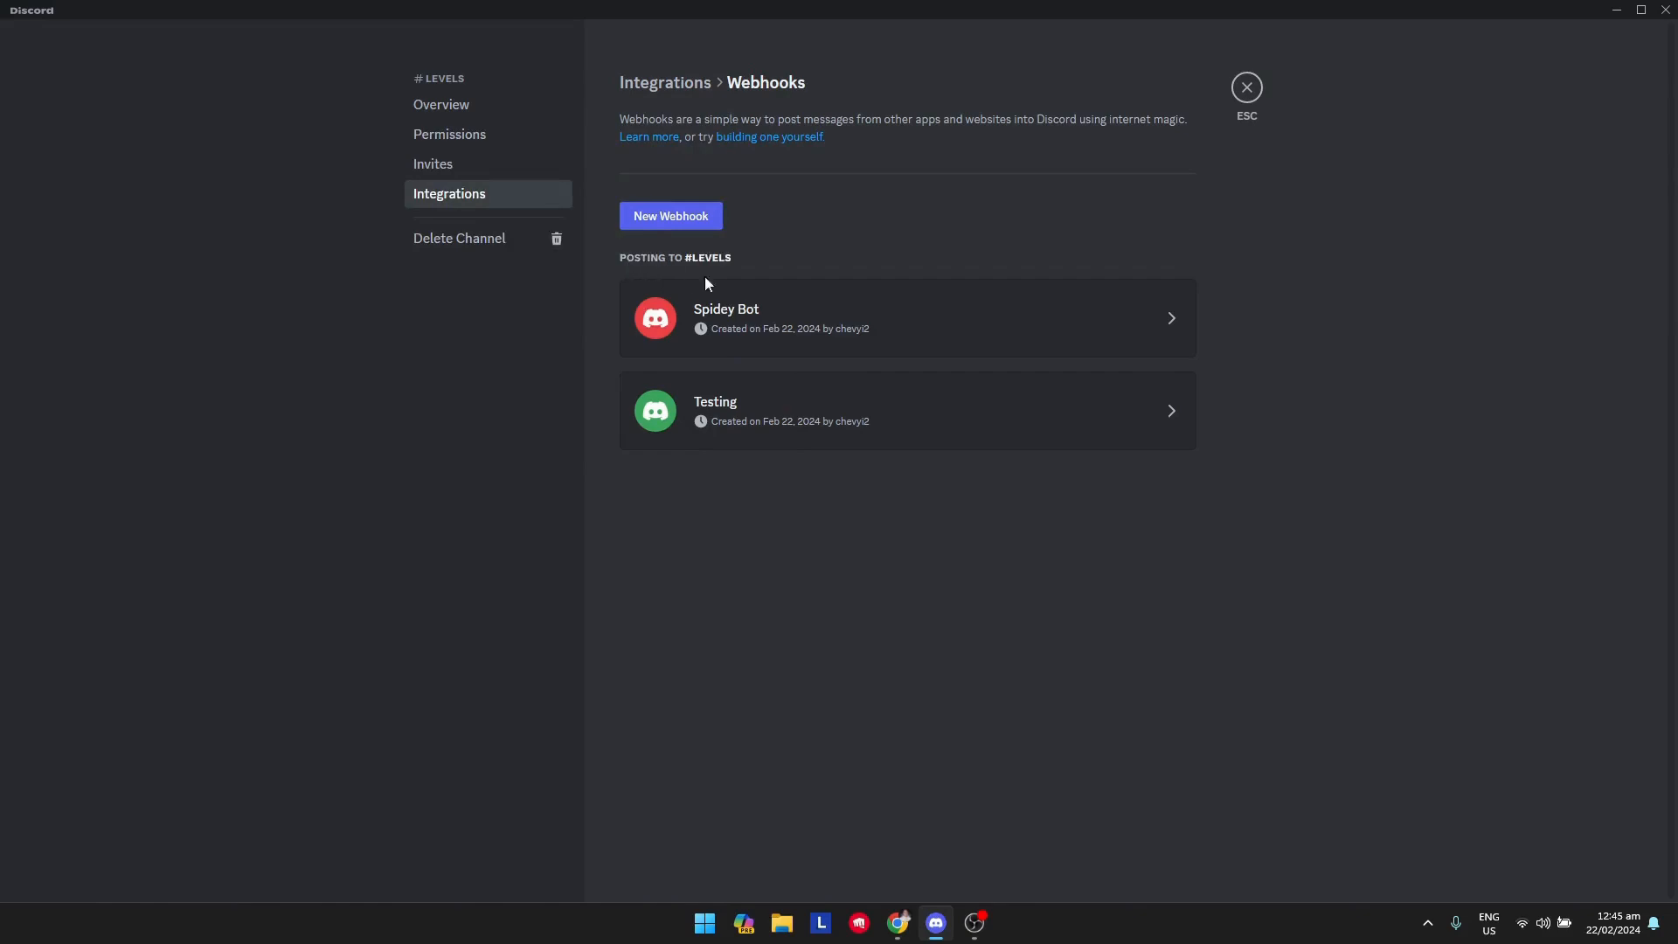
Create a new webhook for the levels channel and delete it again.
{"action": "left_click", "coordinate": [698, 230]}
{"action": "left_click", "coordinate": [955, 525]}
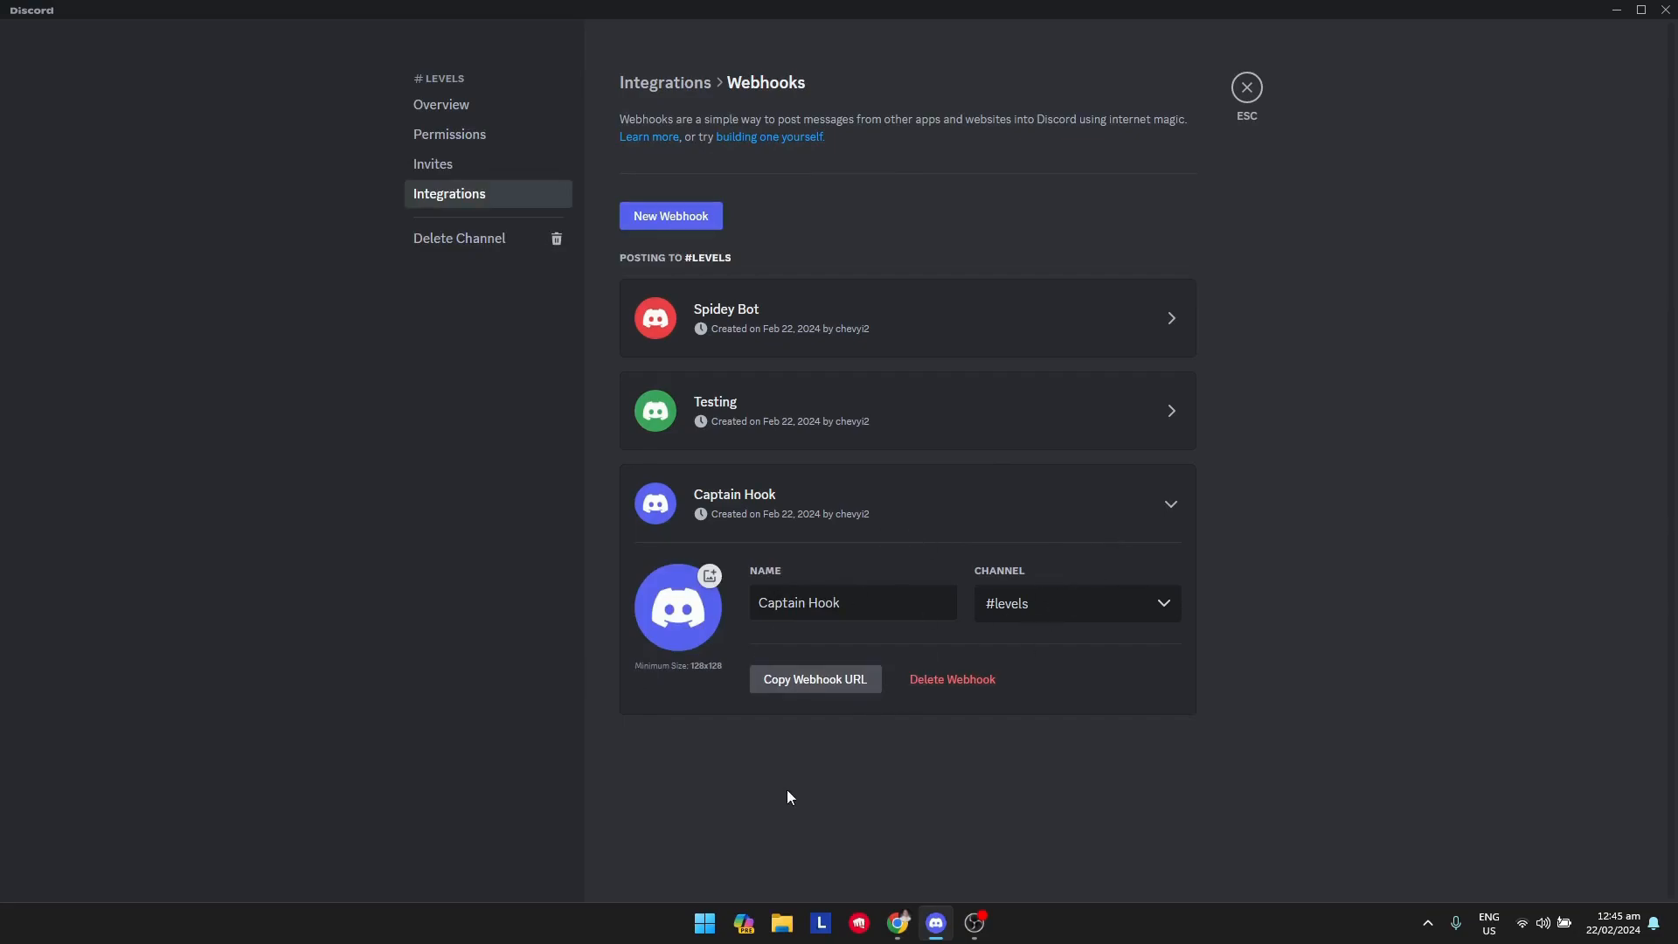
{"action": "left_click", "coordinate": [945, 686]}
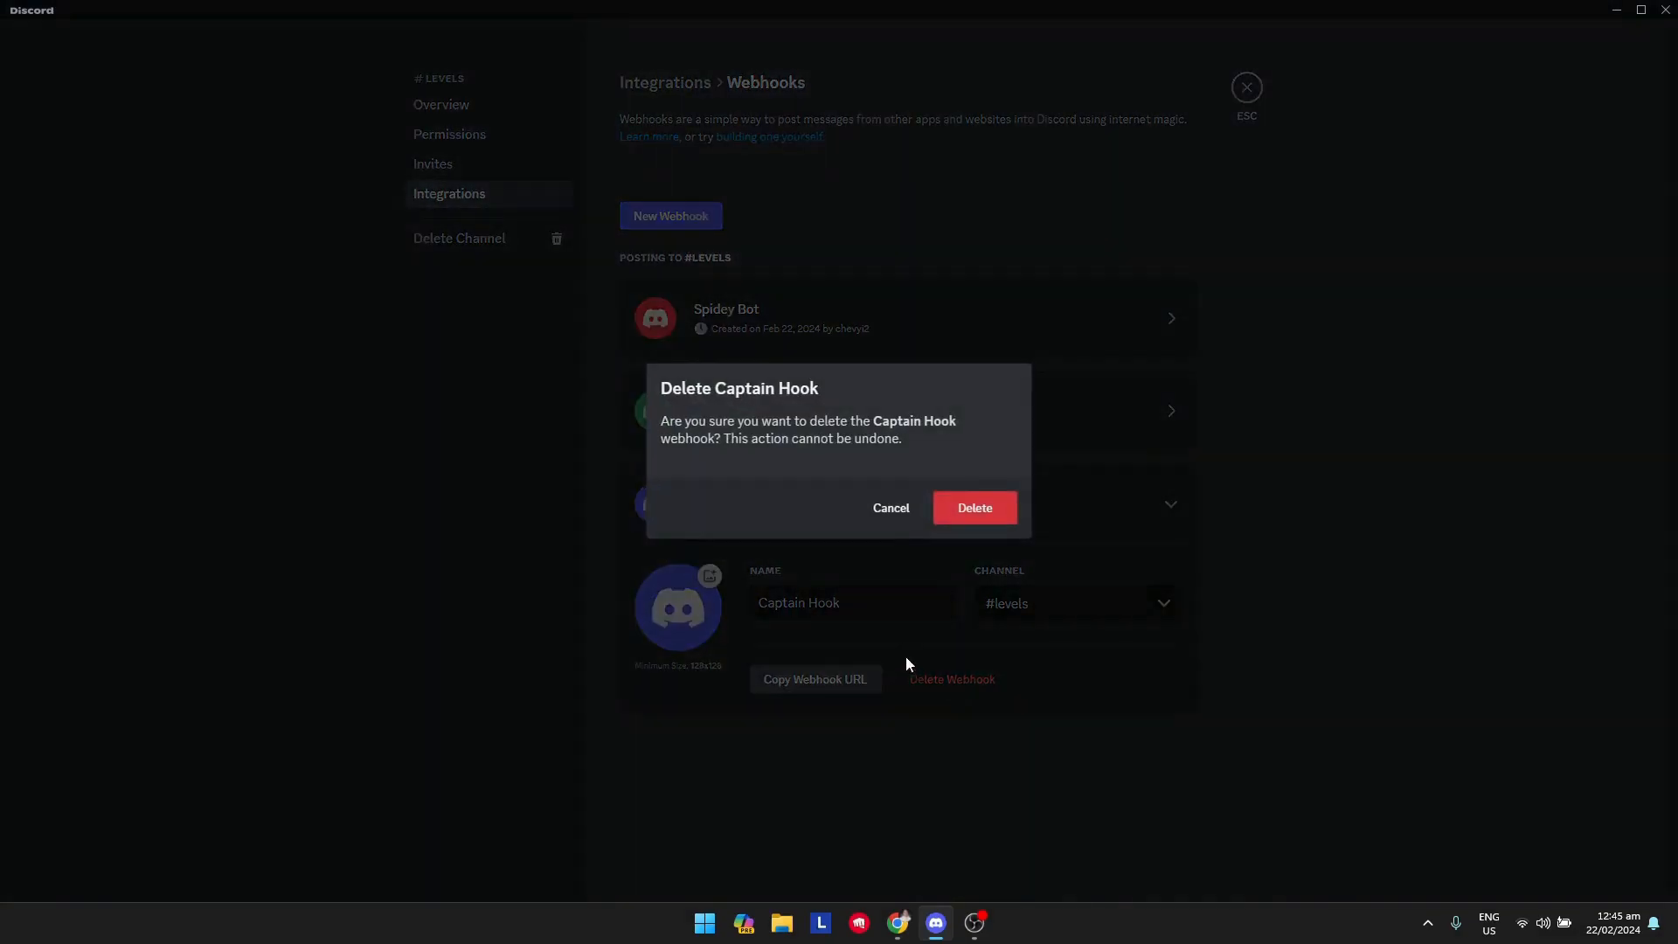
{"action": "left_click", "coordinate": [985, 523]}
Copy the URL of the existing Testing webhook.
{"action": "left_click", "coordinate": [1110, 427]}
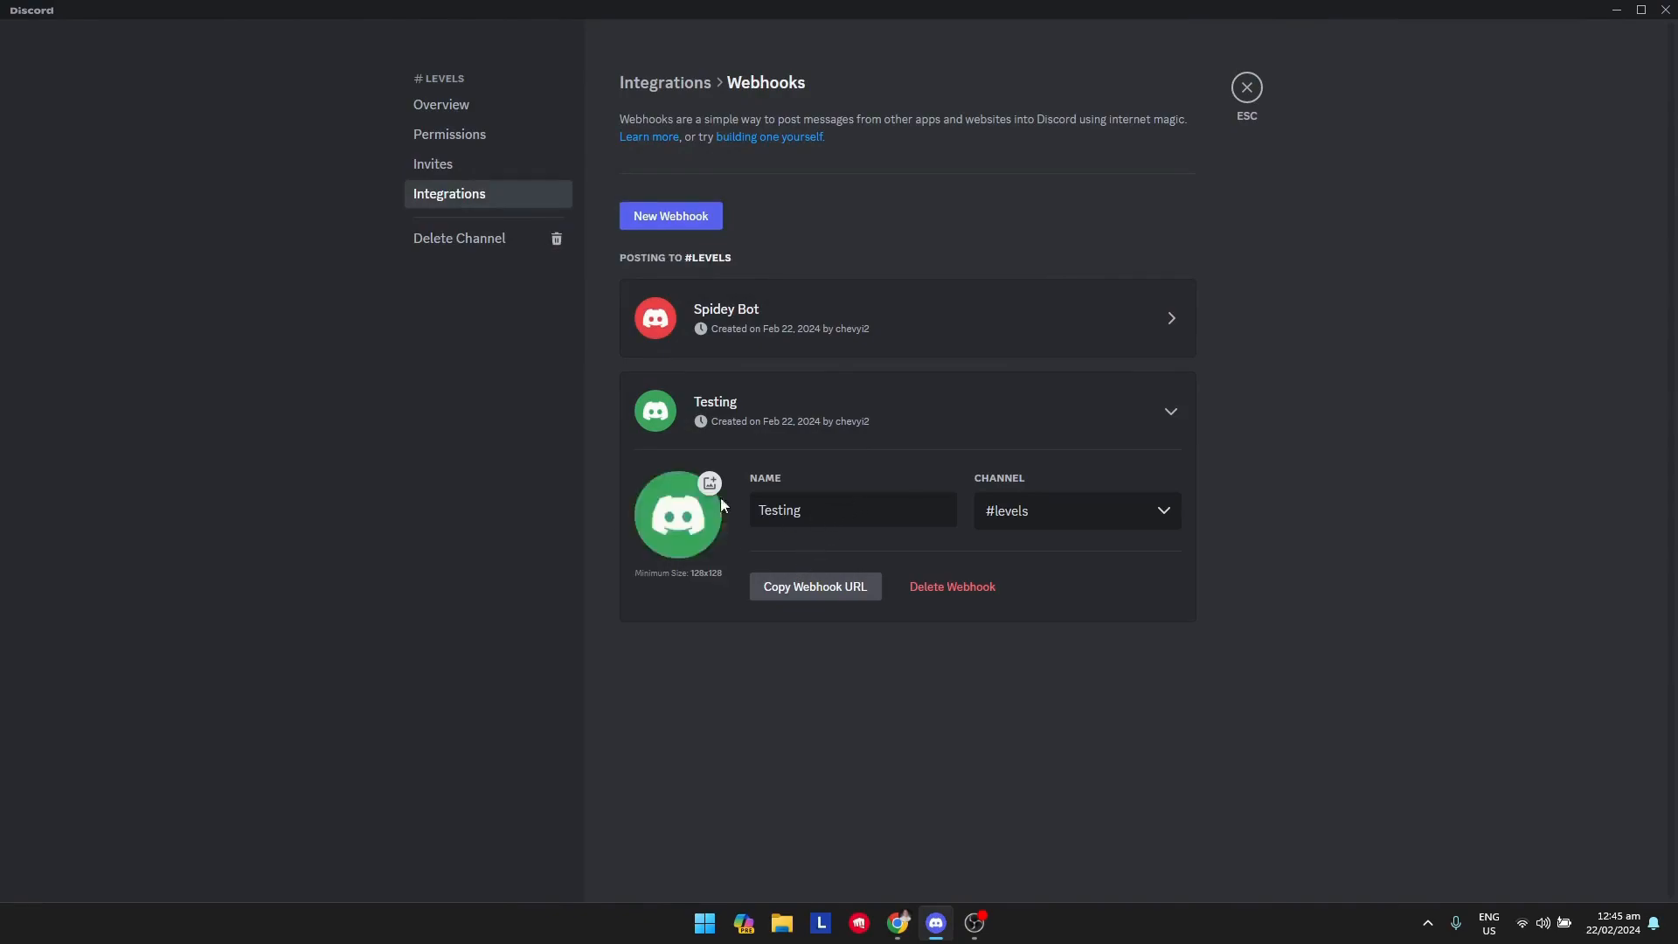
{"action": "left_click", "coordinate": [821, 594]}
Switch to Chrome, search Google for discohook and open the Discohook website.
{"action": "left_click", "coordinate": [946, 925]}
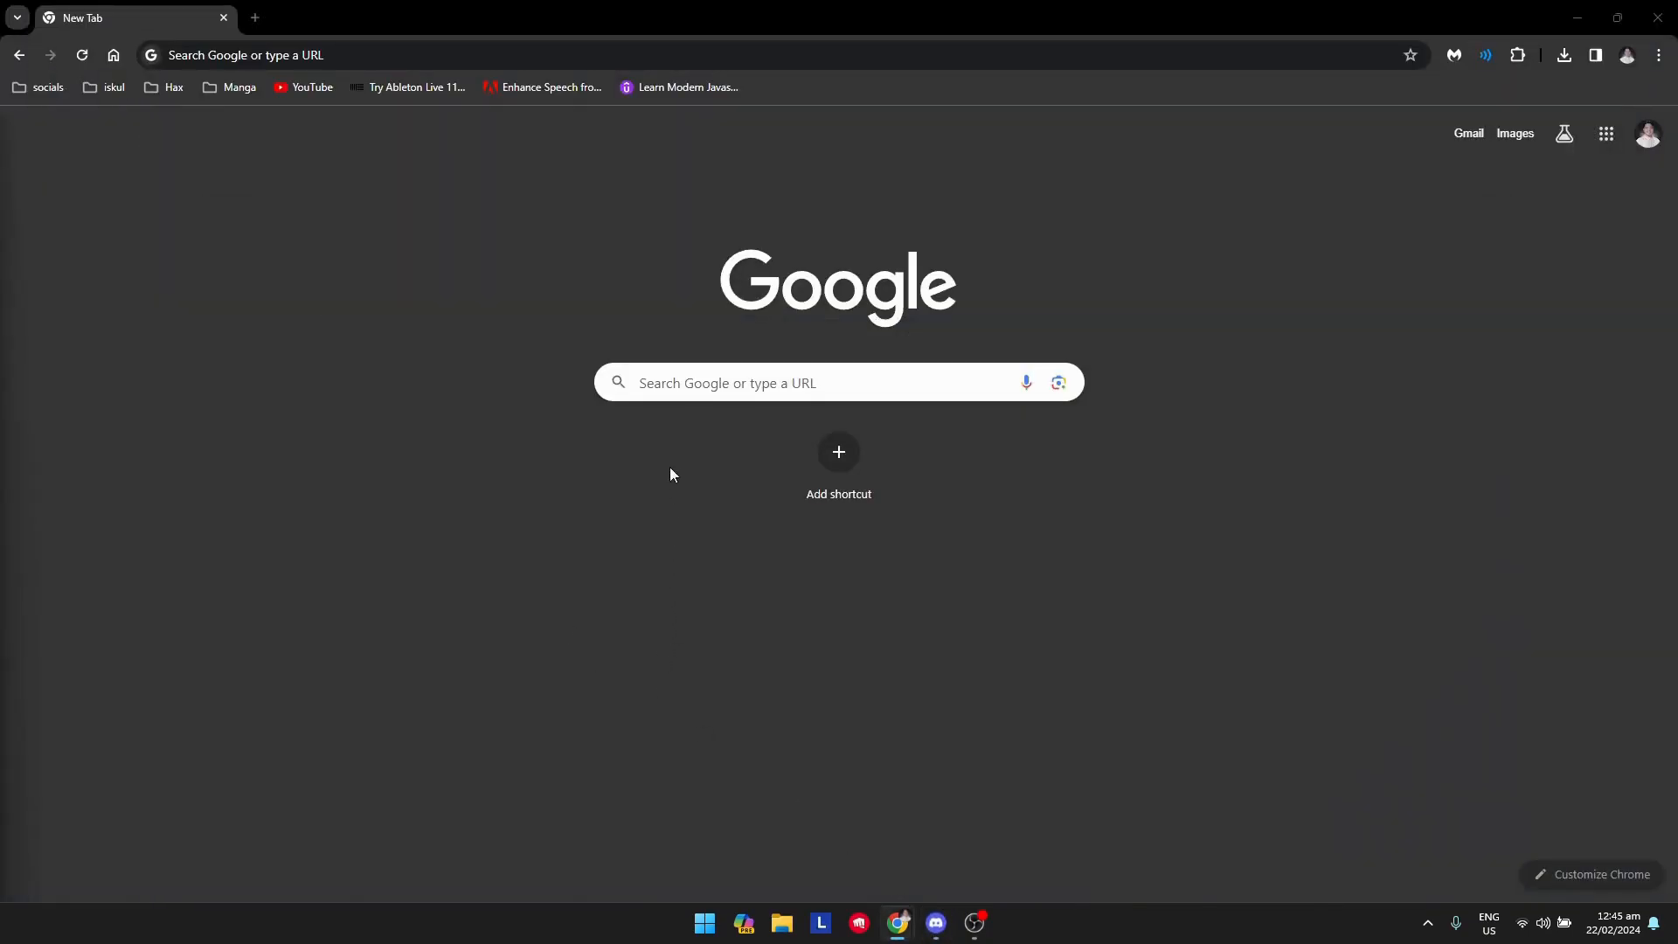
{"action": "left_click", "coordinate": [729, 385]}
{"action": "type", "text": "di"}
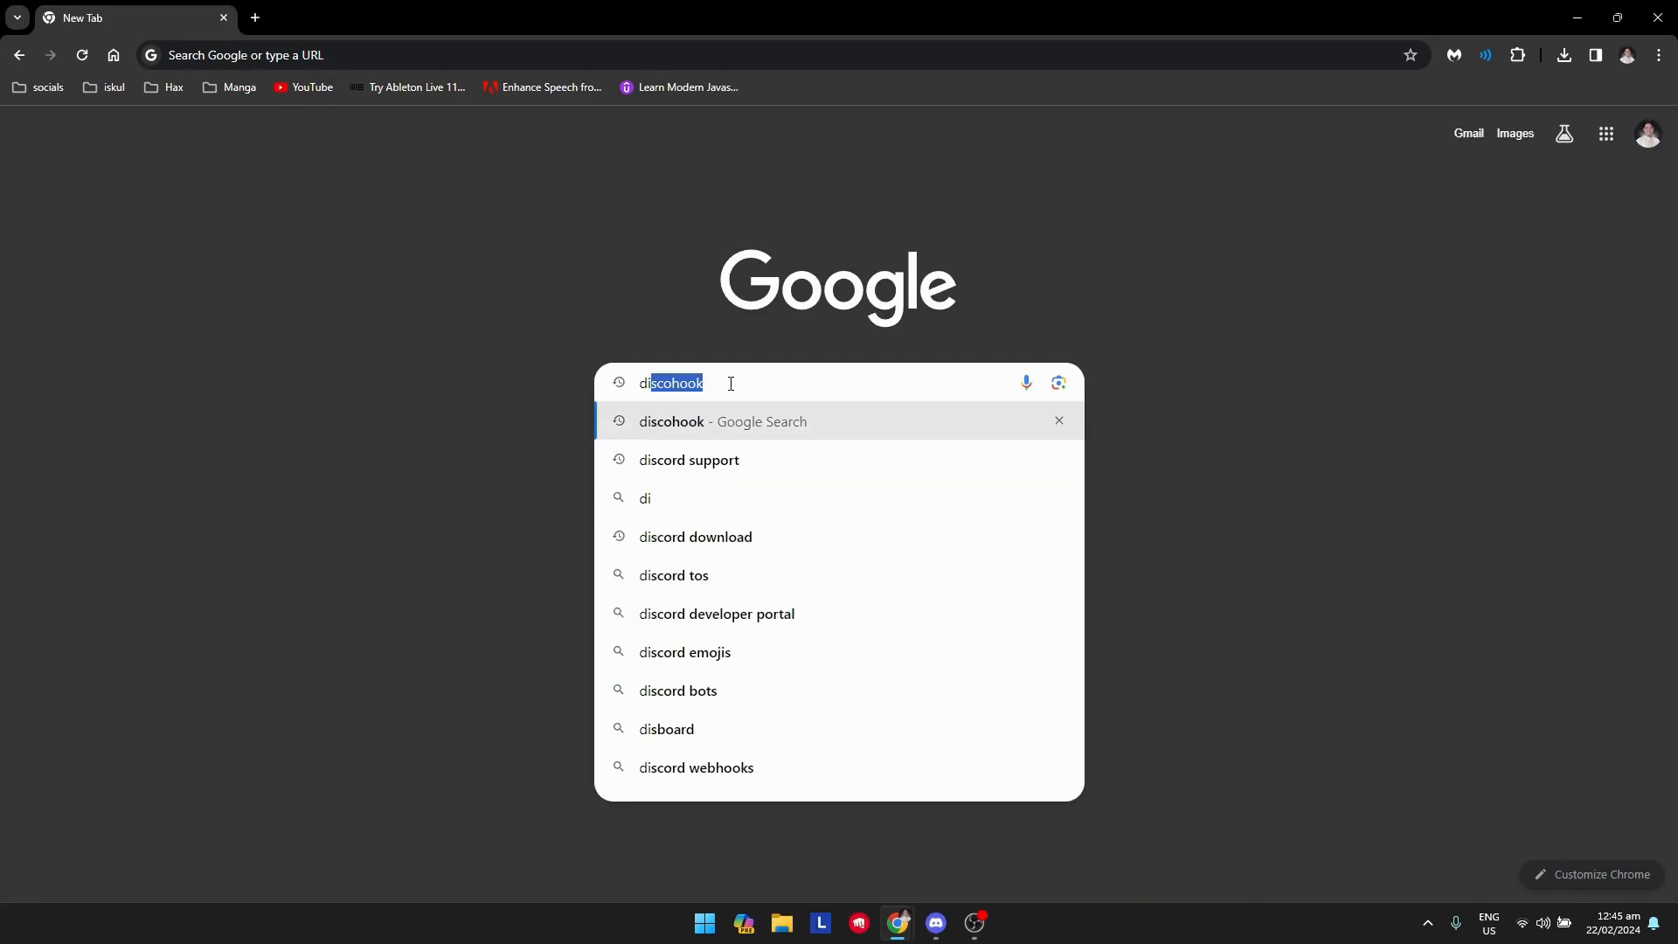
{"action": "left_click", "coordinate": [718, 426]}
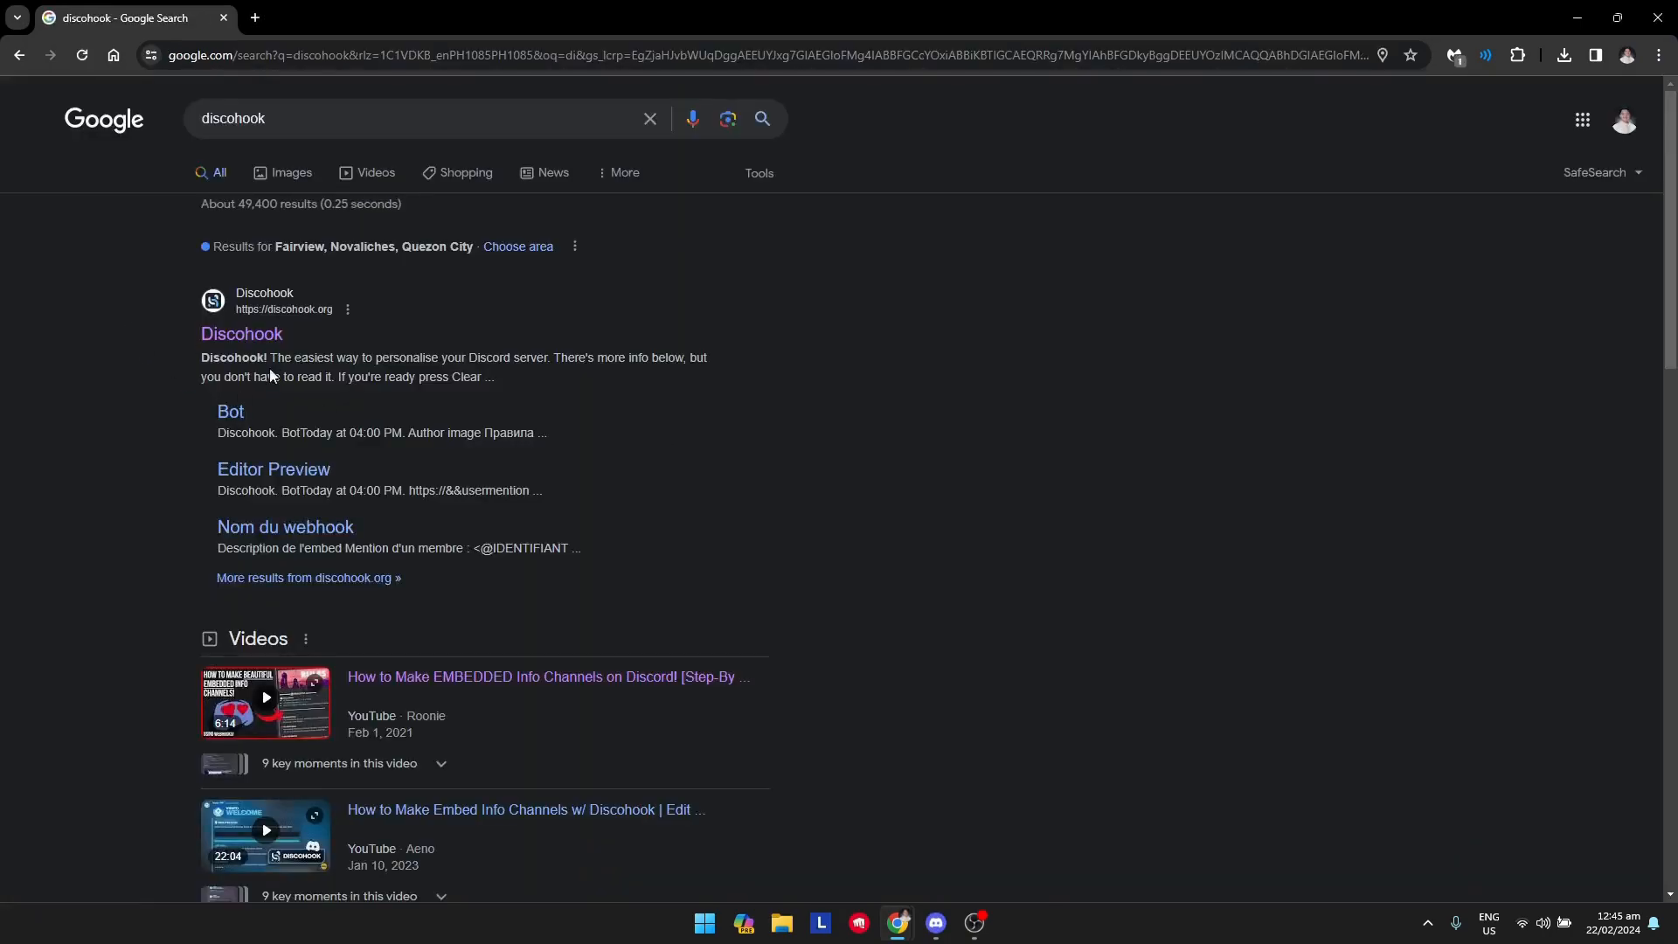
{"action": "left_click", "coordinate": [244, 335]}
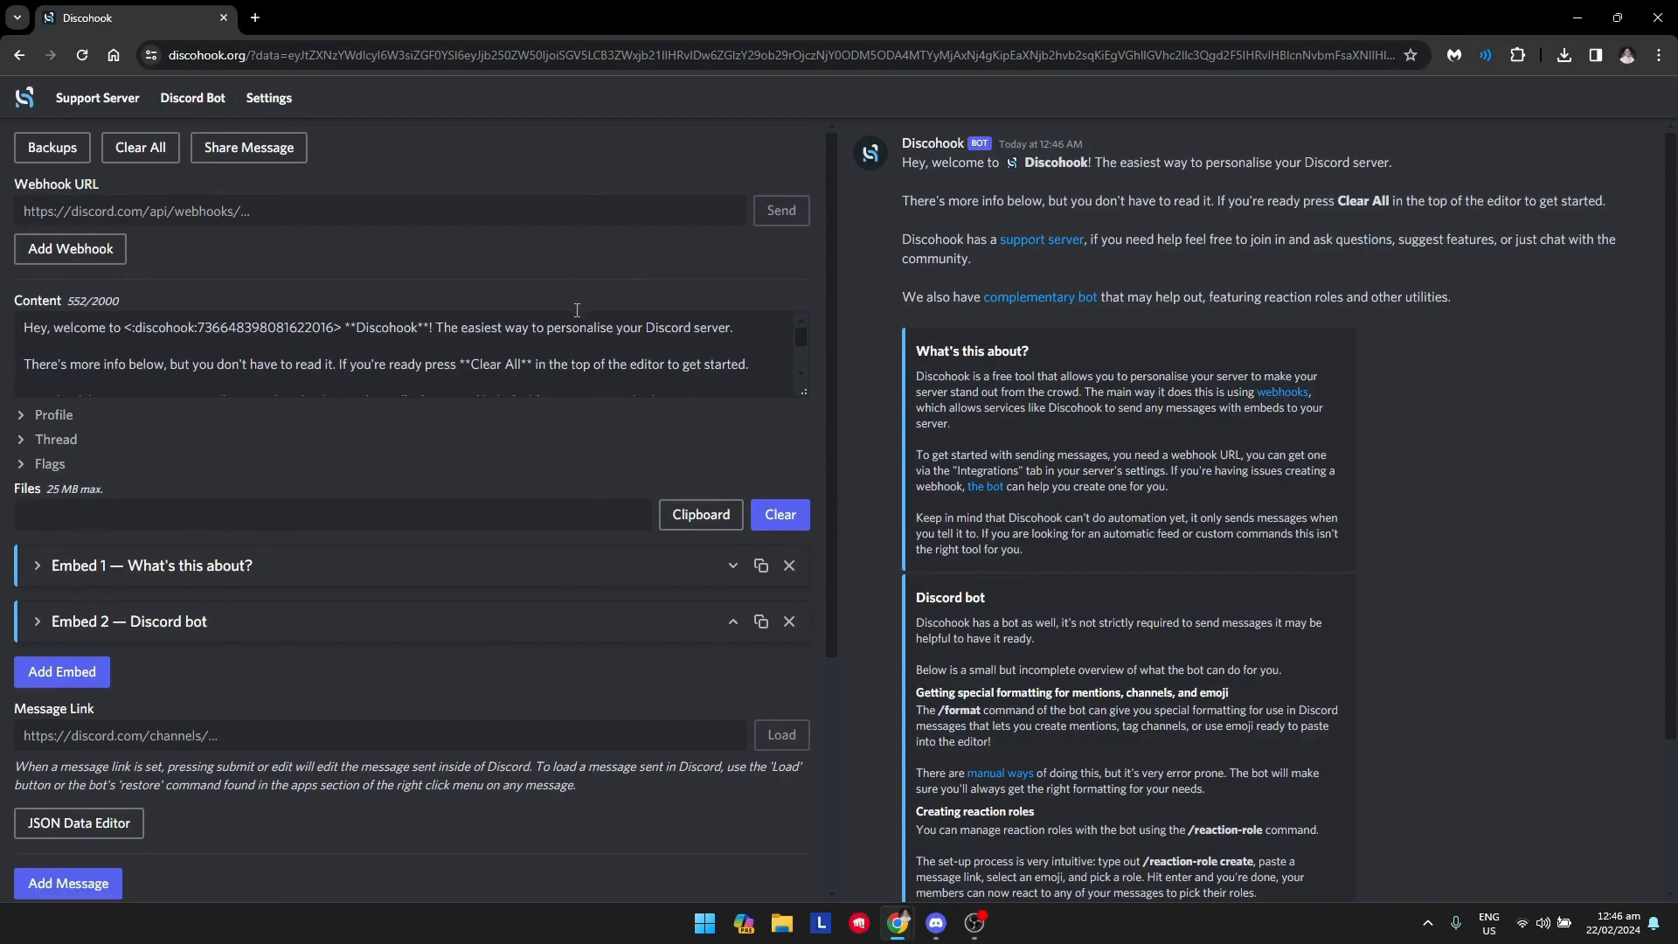
Clear all of the default message content and paste the copied webhook URL into the Webhook URL field.
{"action": "left_click", "coordinate": [136, 162]}
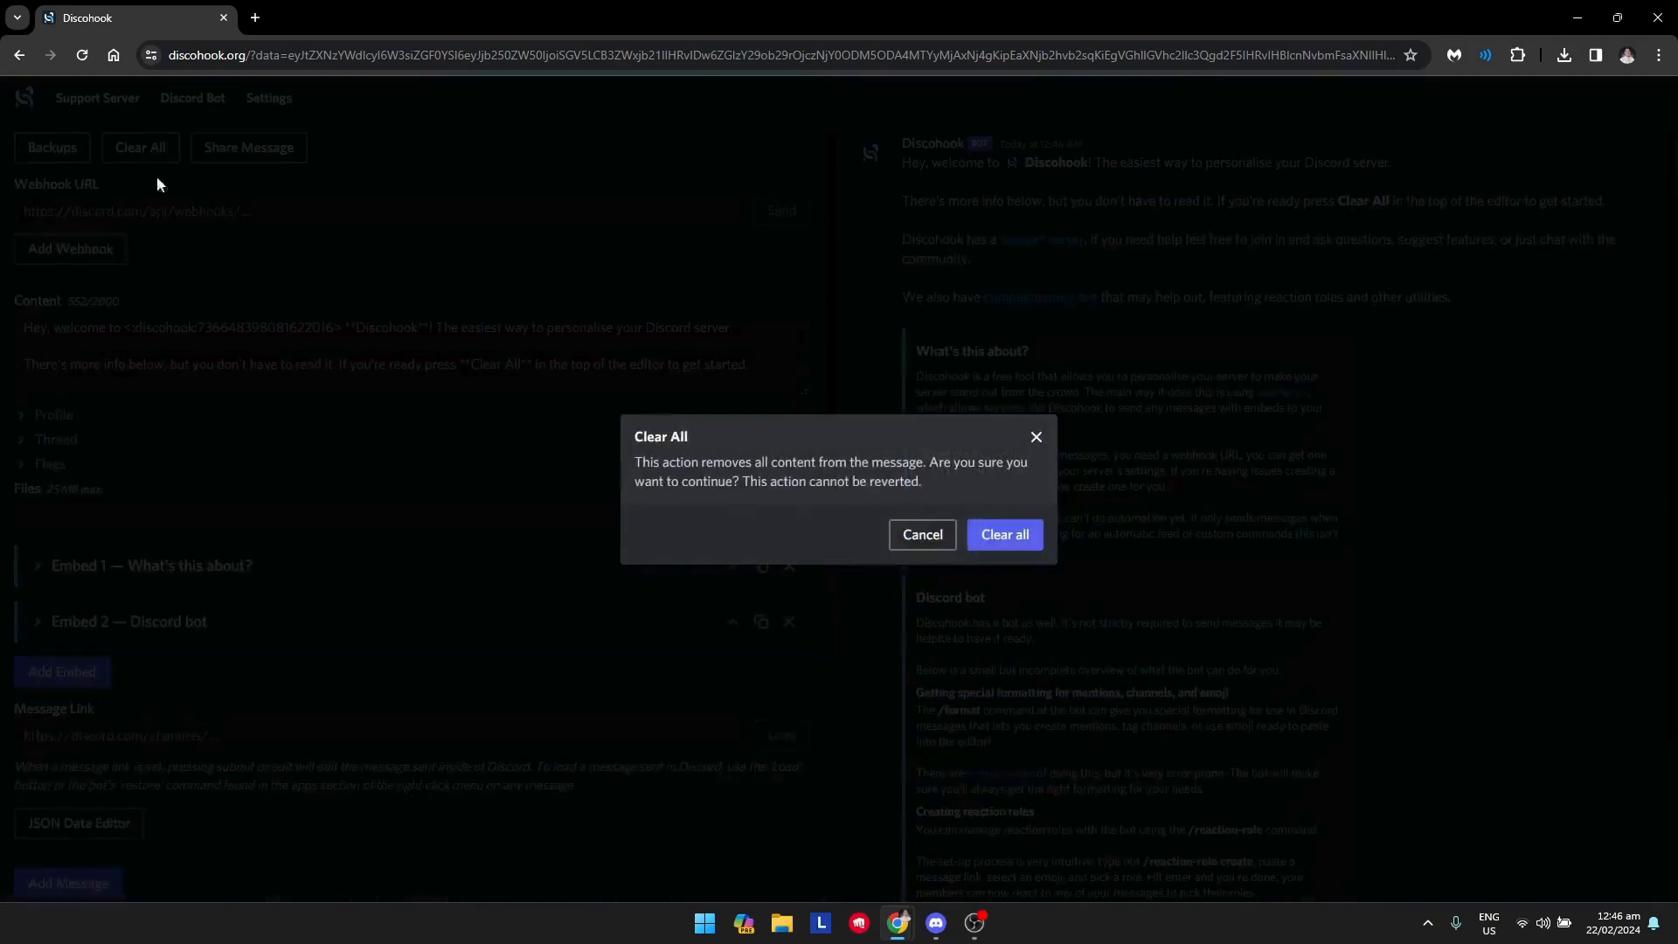
{"action": "left_click", "coordinate": [1005, 534]}
{"action": "left_click", "coordinate": [444, 215]}
{"action": "key", "text": "ctrl+v"}
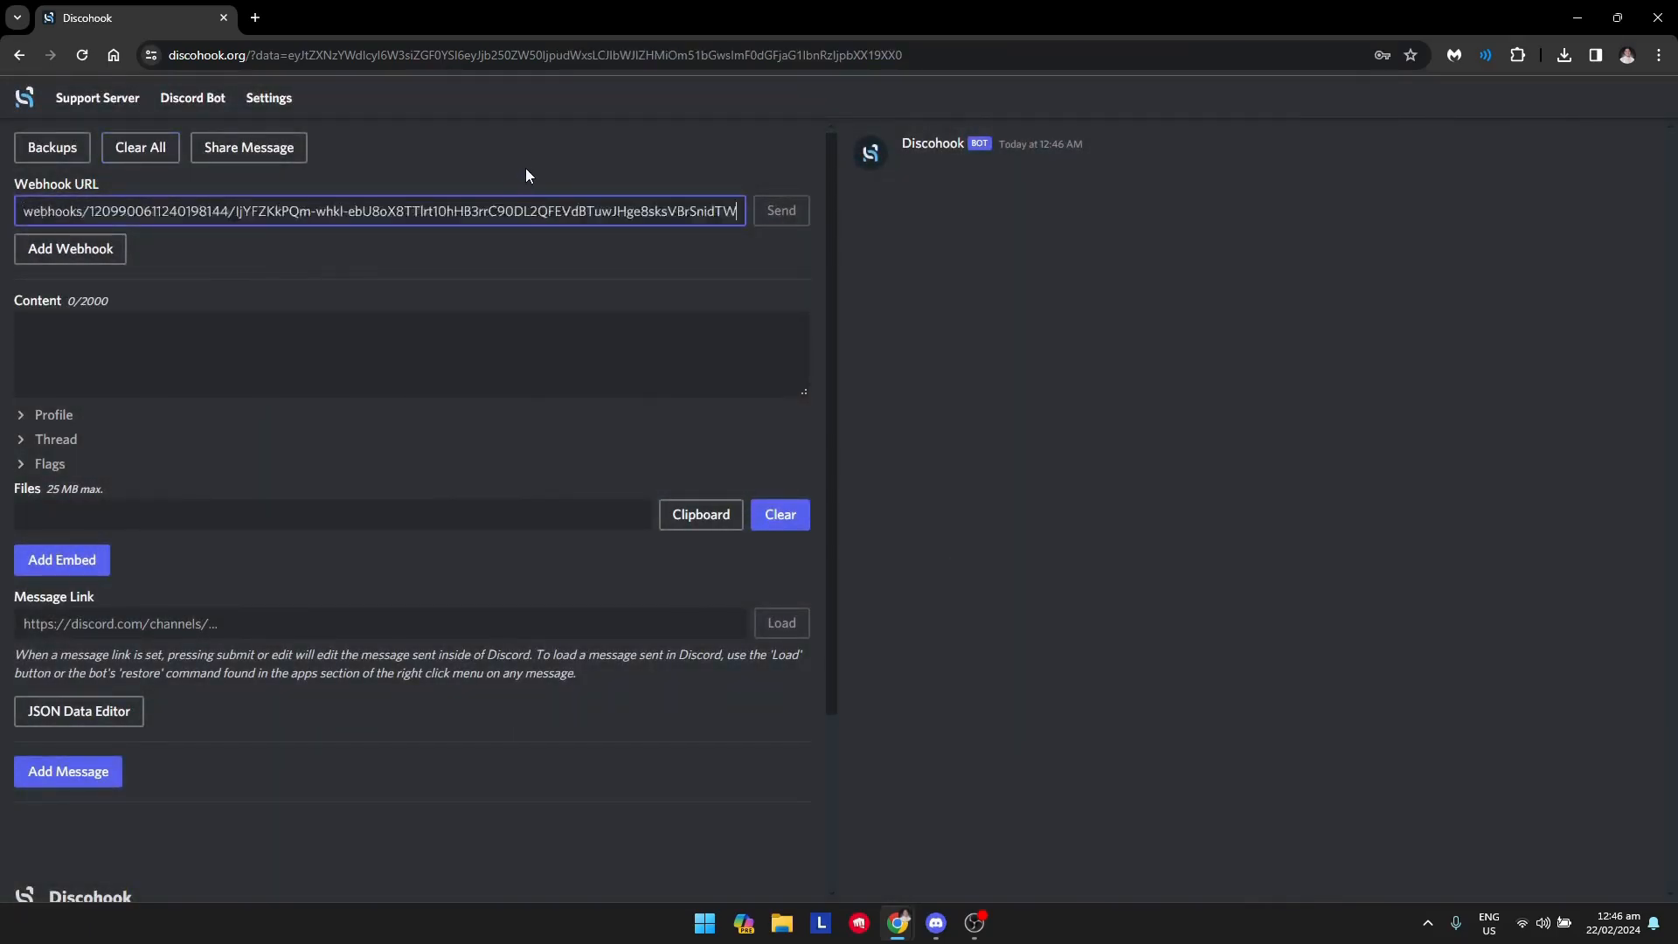
Enter "Hello everybody!" as the message content.
{"action": "left_click", "coordinate": [229, 371]}
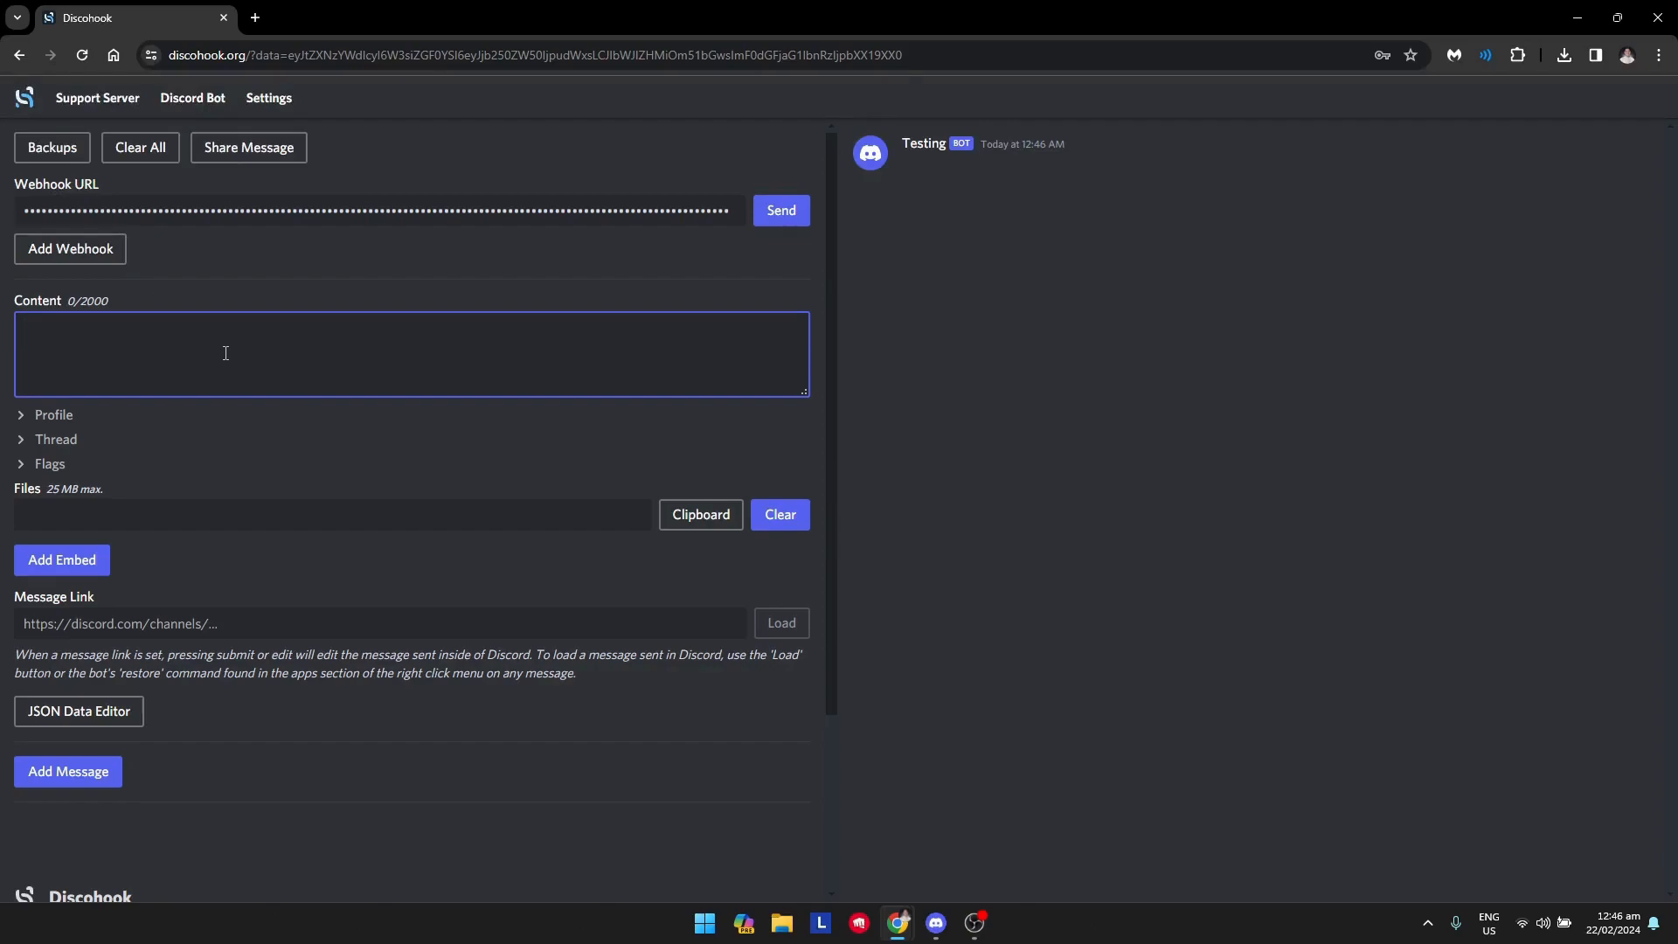
{"action": "type", "text": "Hello everybod"}
{"action": "key", "text": "BackSpace"}
{"action": "key", "text": "BackSpace"}
{"action": "key", "text": "BackSpace"}
{"action": "type", "text": "ybody!"}
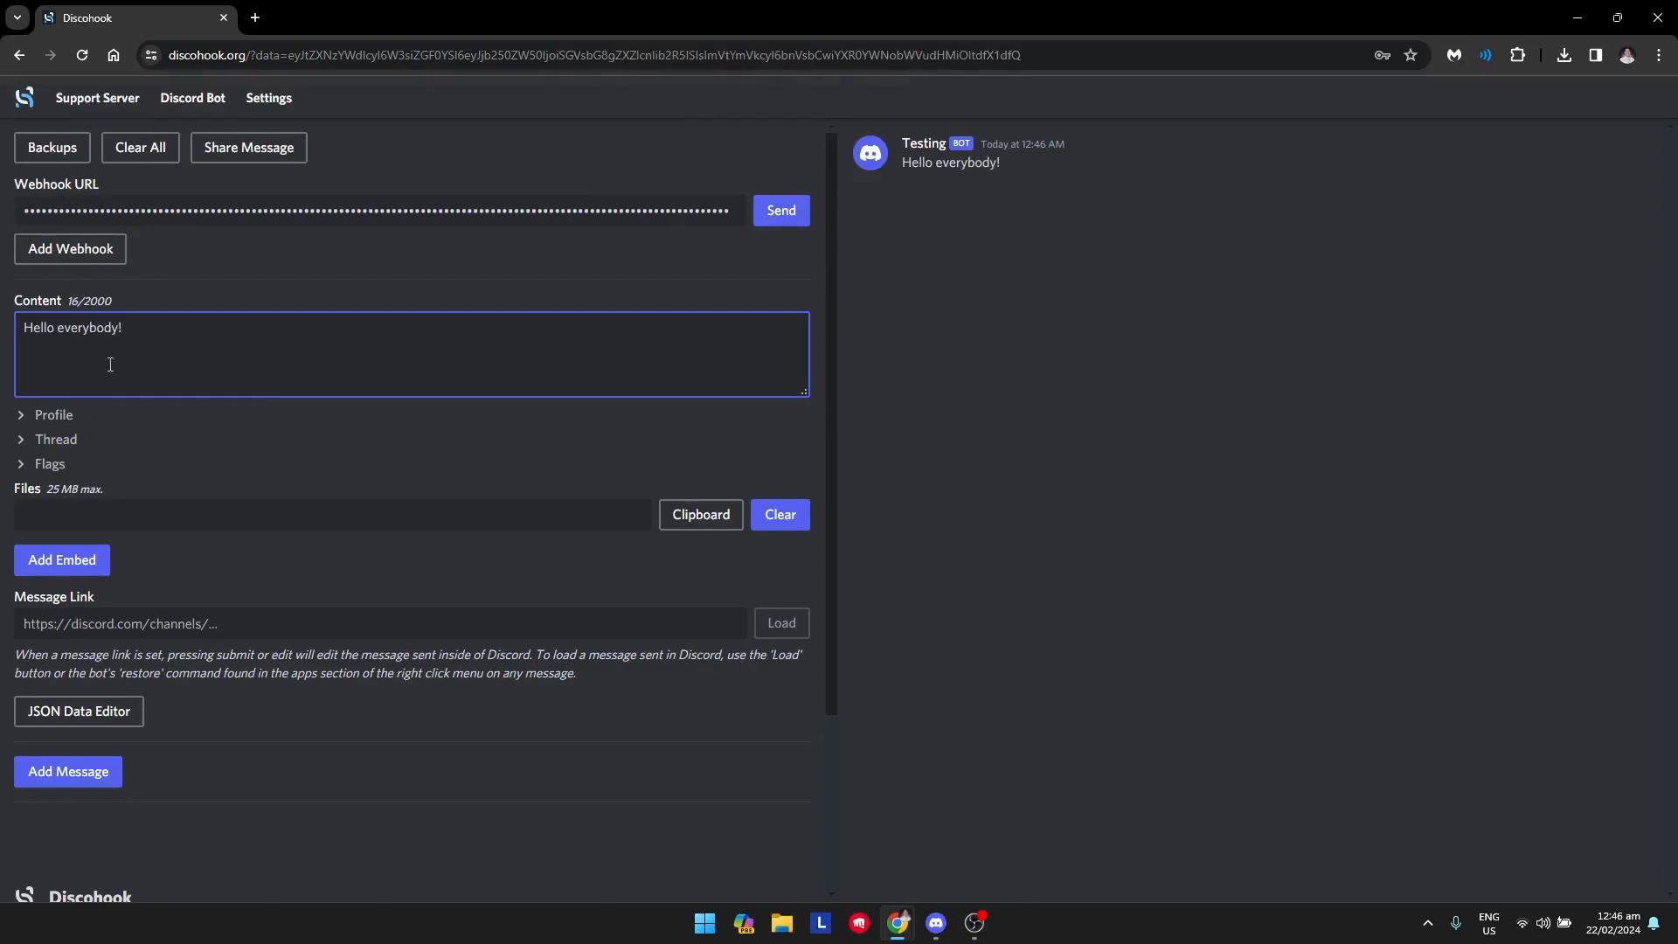
{"action": "left_click", "coordinate": [294, 594]}
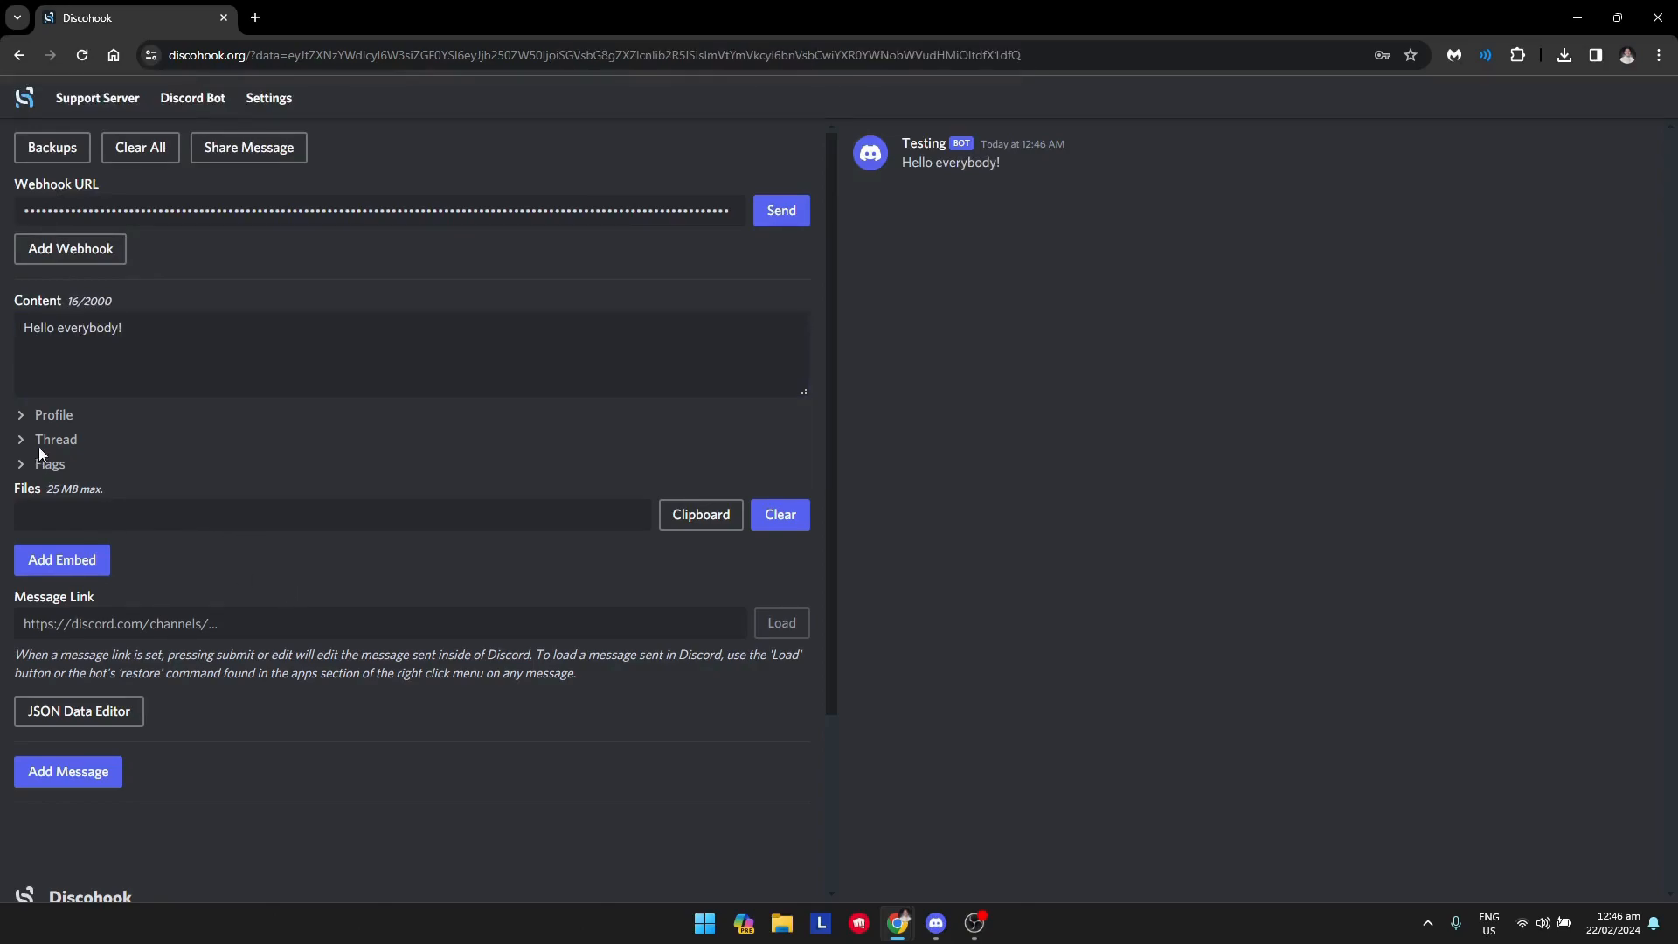
Expand the message's Profile settings and copy the image address of the dog picture from the other browser window.
{"action": "left_click", "coordinate": [23, 416]}
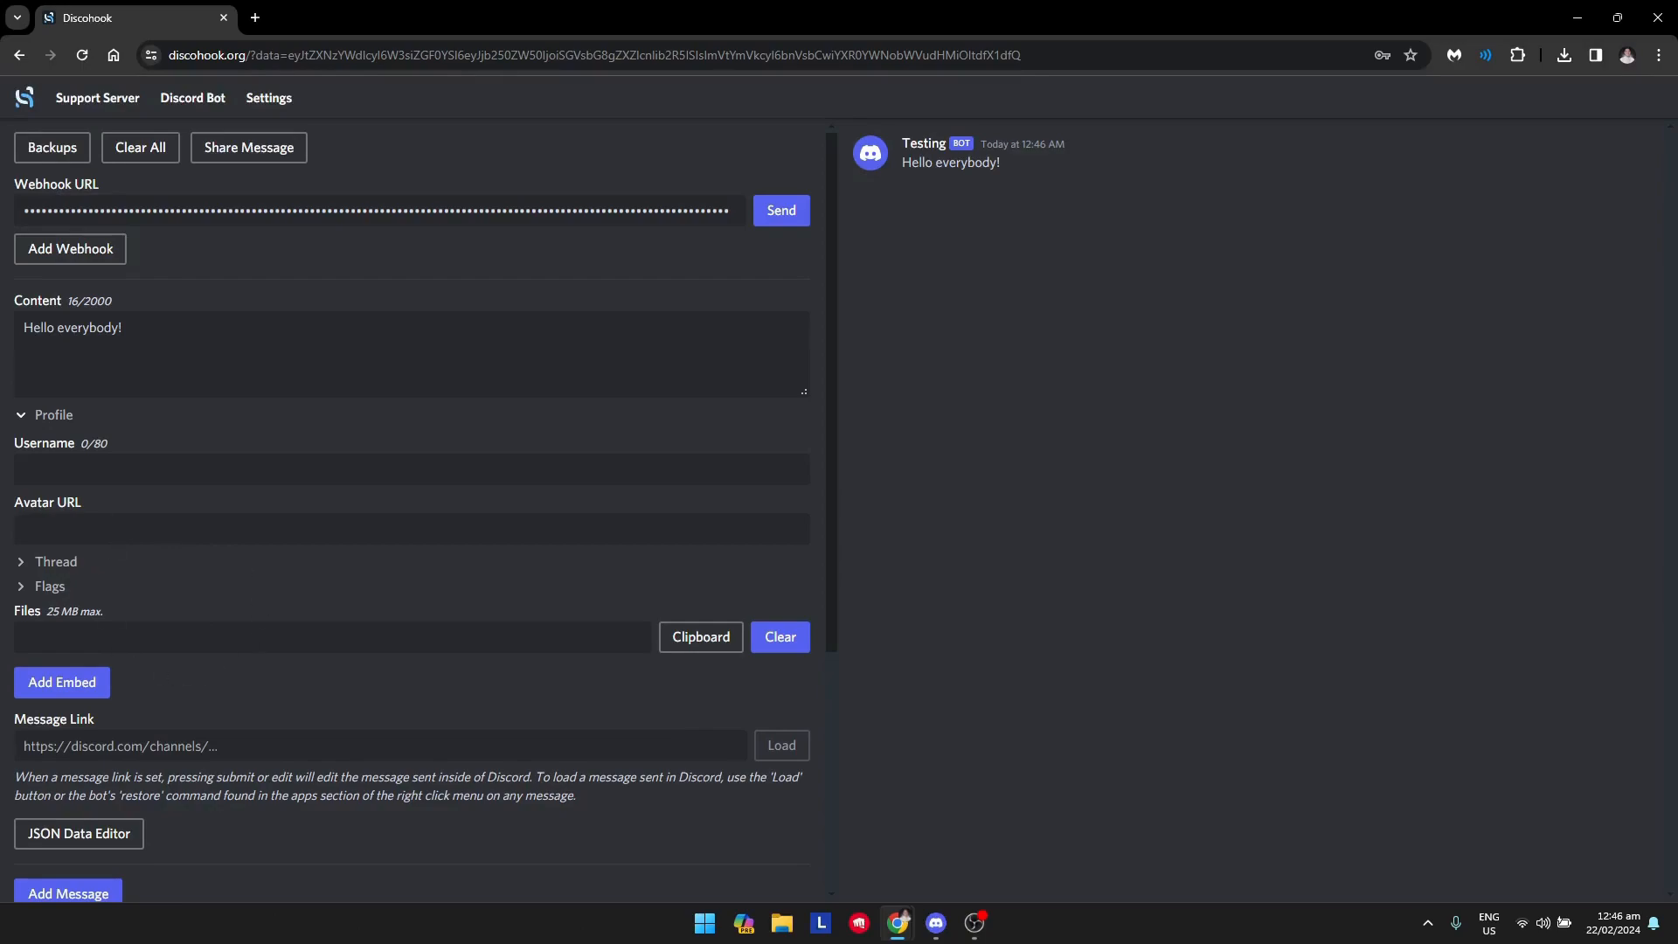
{"action": "left_click_drag", "start_coordinate": [961, 943], "coordinate": [1273, 152]}
{"action": "right_click", "coordinate": [1139, 513]}
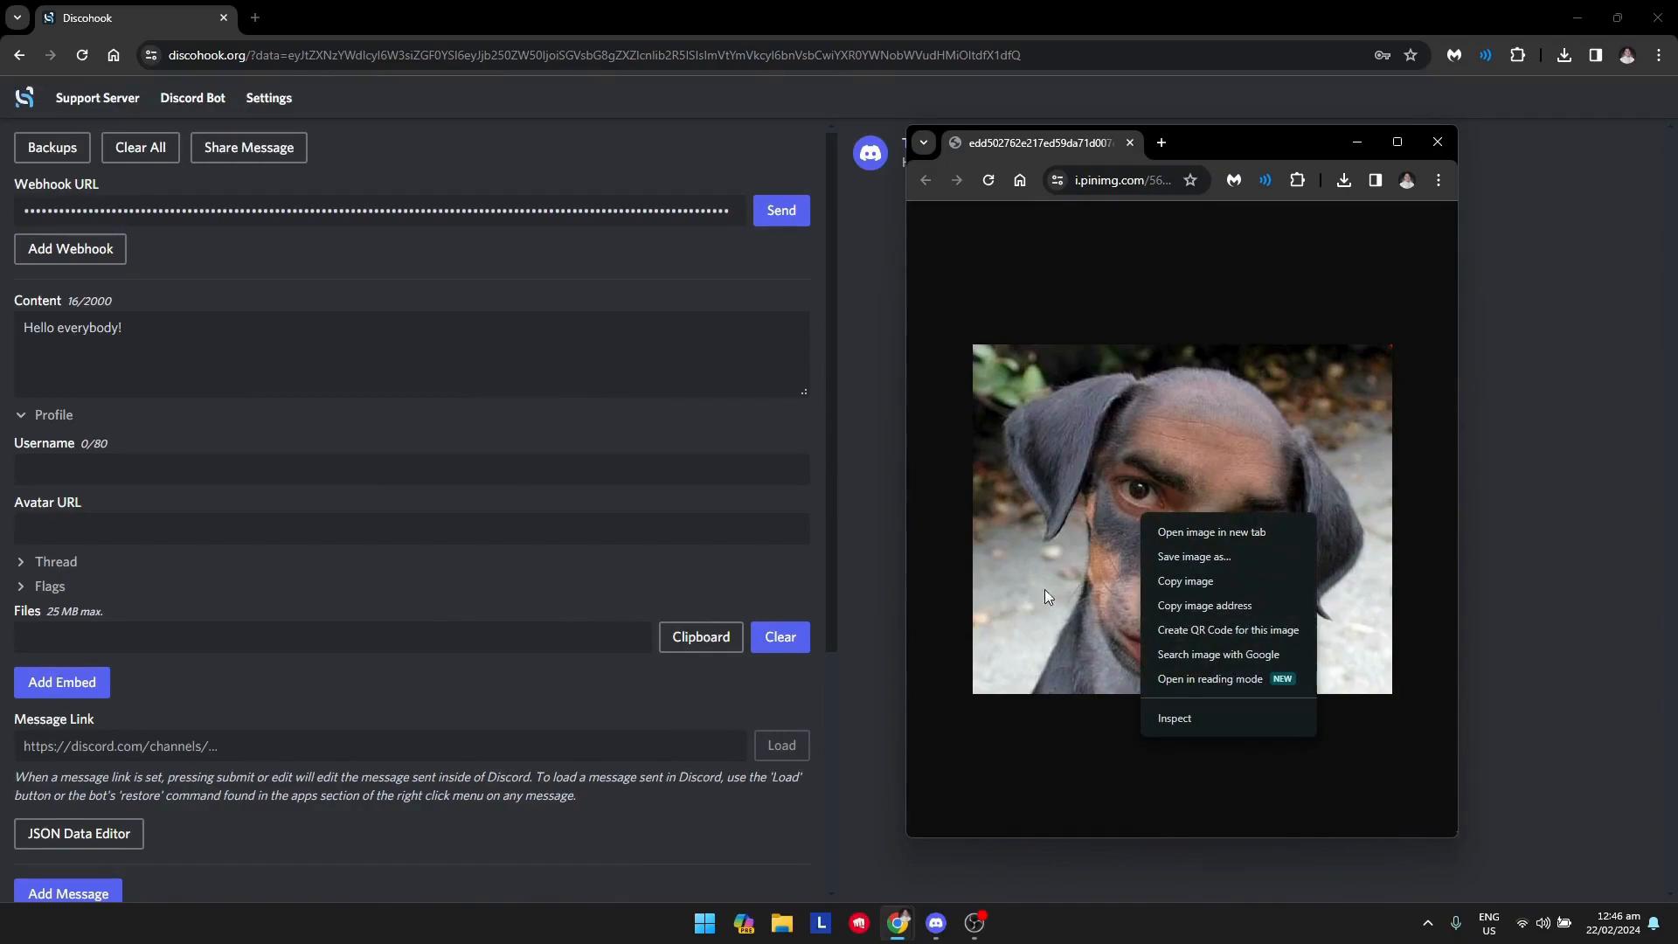
{"action": "right_click", "coordinate": [1074, 520]}
{"action": "left_click", "coordinate": [1140, 614]}
{"action": "left_click_drag", "start_coordinate": [991, 152], "coordinate": [0, 563]}
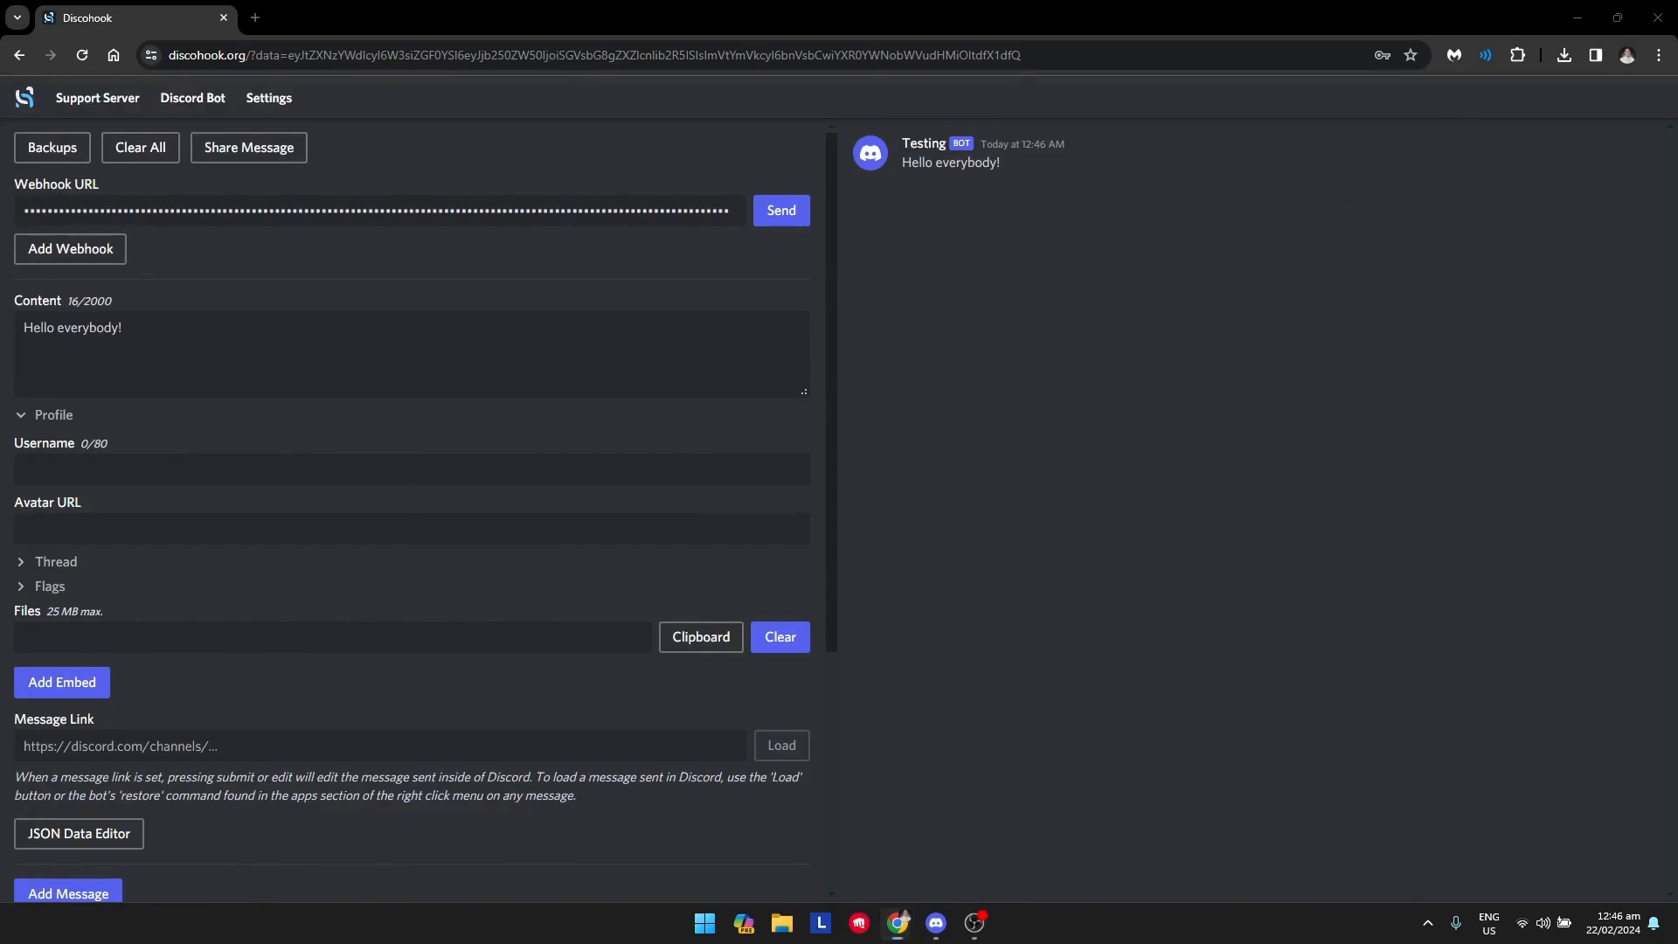
Paste the copied picture address as the profile's Avatar URL.
{"action": "left_click", "coordinate": [236, 529]}
{"action": "key", "text": "ctrl+v"}
{"action": "left_click", "coordinate": [881, 170]}
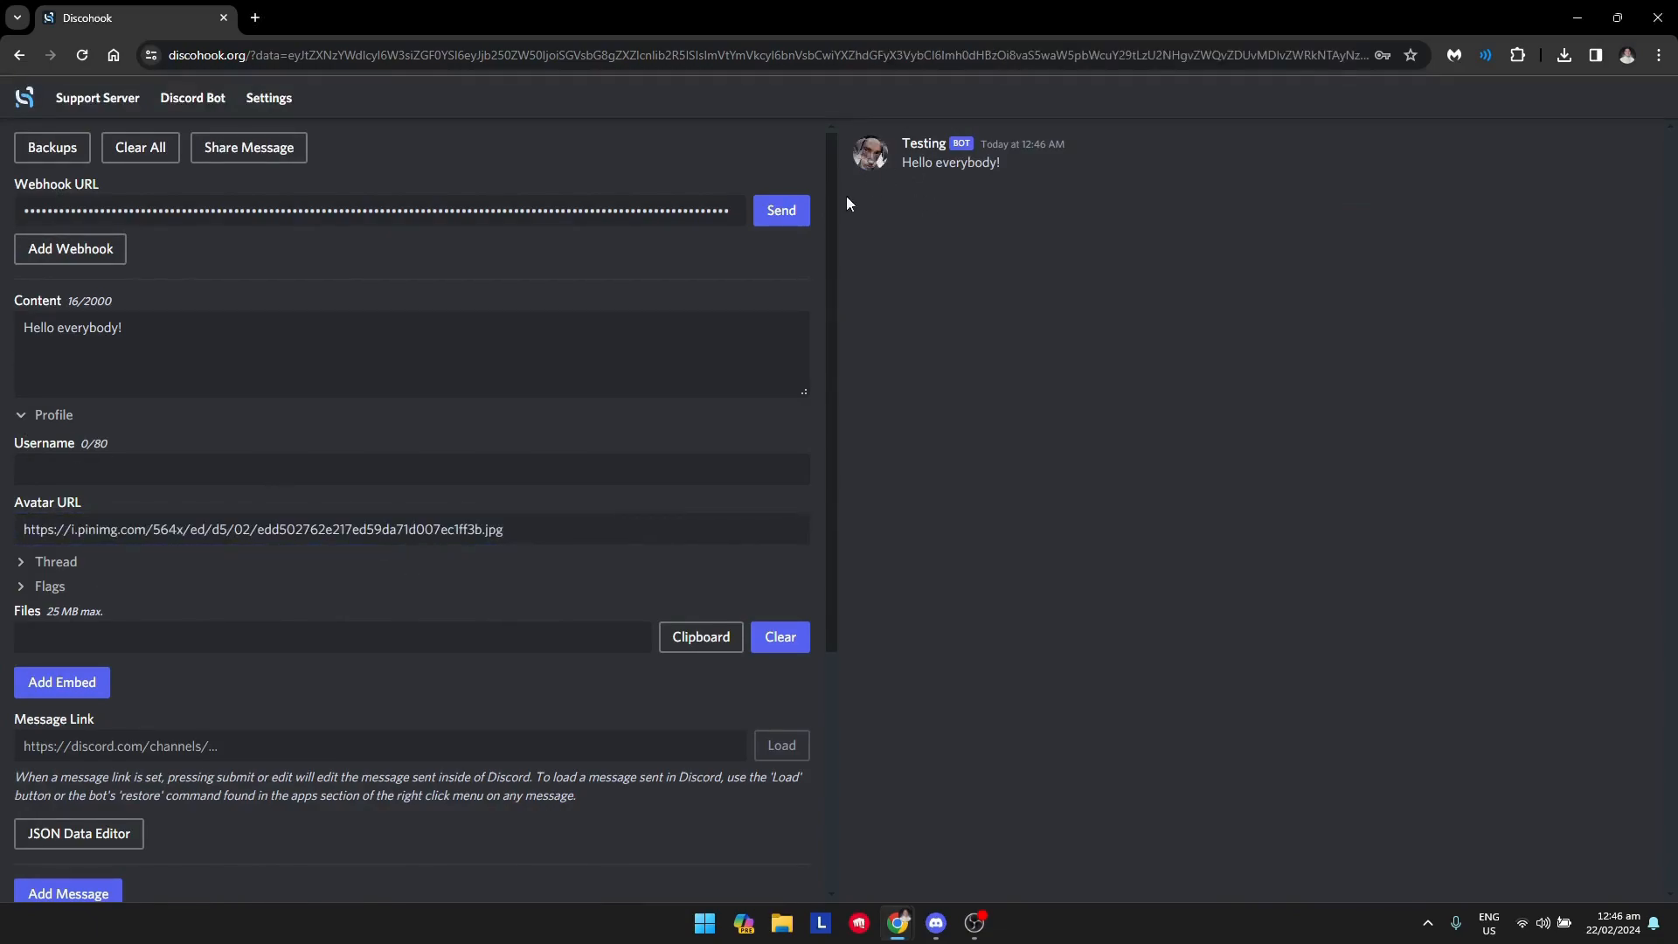
Add an embed to the message and expand its Body section.
{"action": "scroll", "coordinate": [187, 624], "scroll_direction": "down", "scroll_amount": 1}
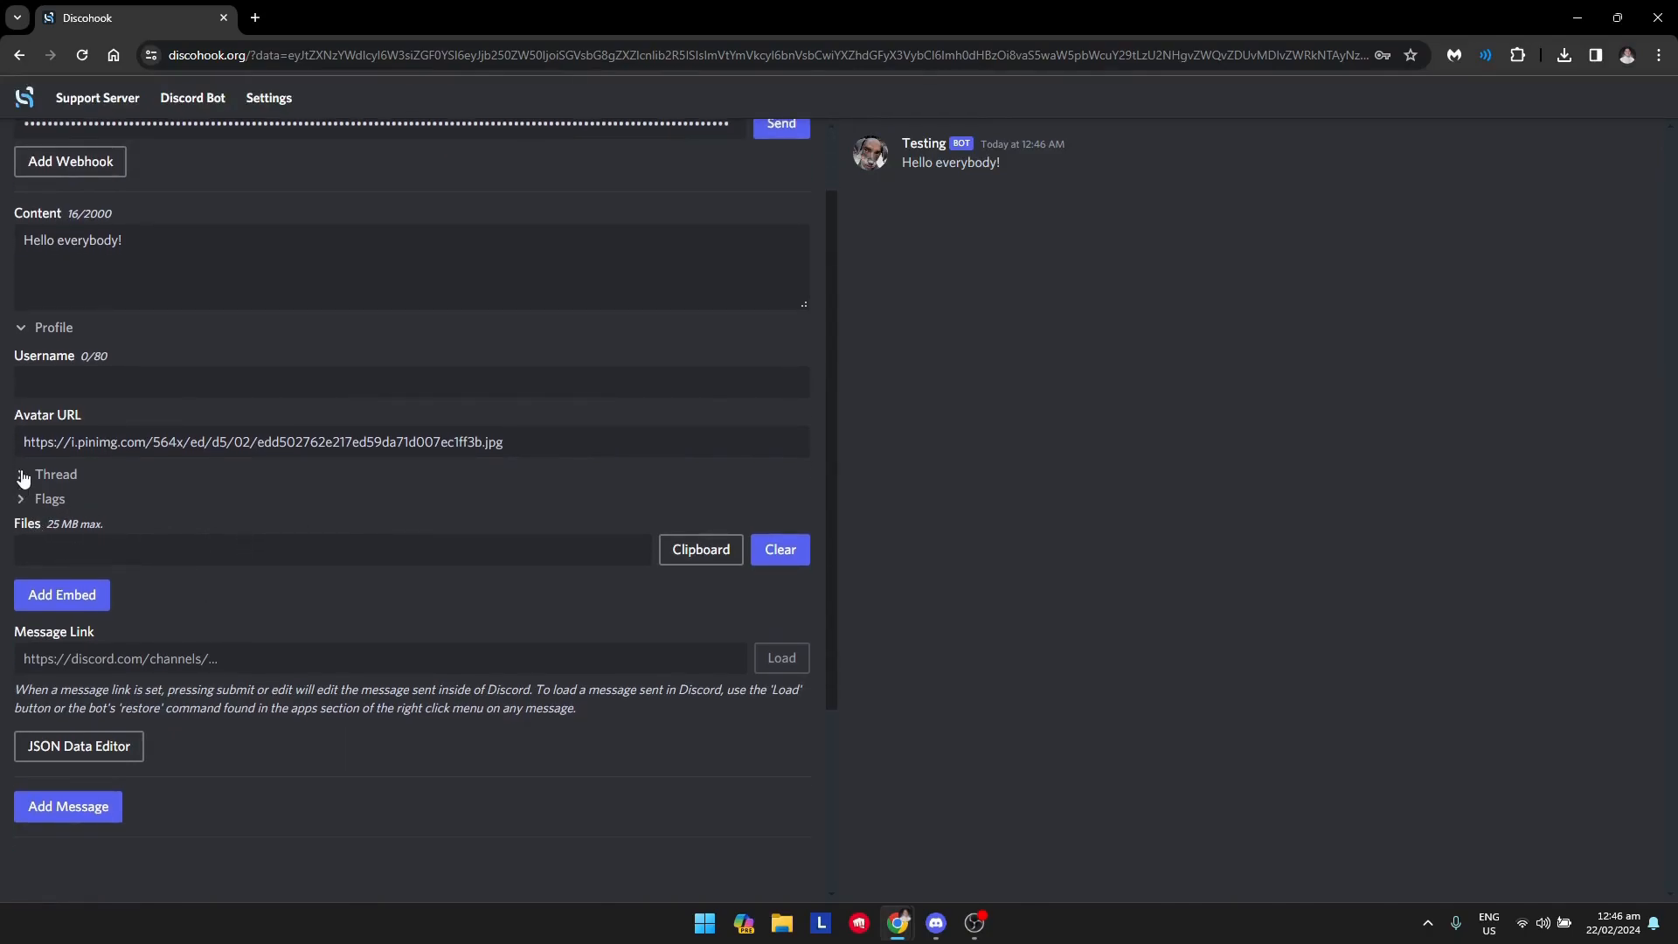
{"action": "left_click", "coordinate": [90, 605]}
{"action": "scroll", "coordinate": [292, 648], "scroll_direction": "down", "scroll_amount": 2}
{"action": "left_click", "coordinate": [79, 456]}
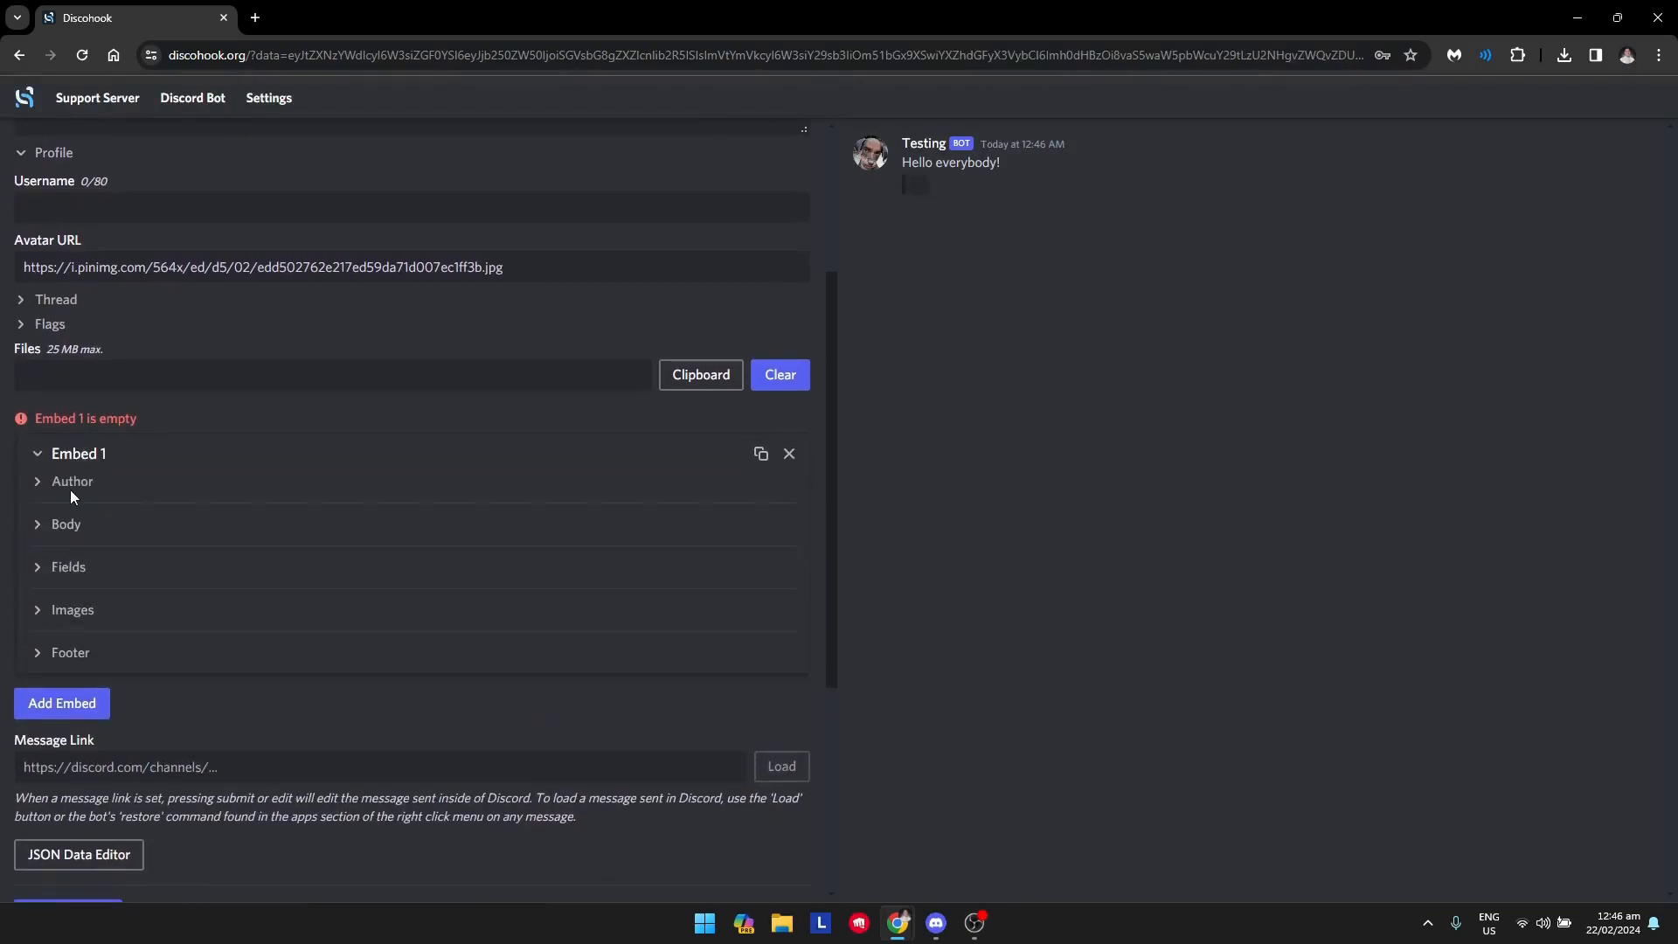
{"action": "left_click", "coordinate": [44, 527]}
{"action": "left_click", "coordinate": [39, 523]}
{"action": "left_click", "coordinate": [39, 489]}
{"action": "left_click", "coordinate": [39, 483]}
{"action": "left_click", "coordinate": [39, 525]}
Set the first embed's title to "Title" and its description to "Description".
{"action": "left_click", "coordinate": [150, 577]}
{"action": "type", "text": "Totel"}
{"action": "key", "text": "BackSpace"}
{"action": "key", "text": "BackSpace"}
{"action": "key", "text": "BackSpace"}
{"action": "key", "text": "BackSpace"}
{"action": "type", "text": "itle"}
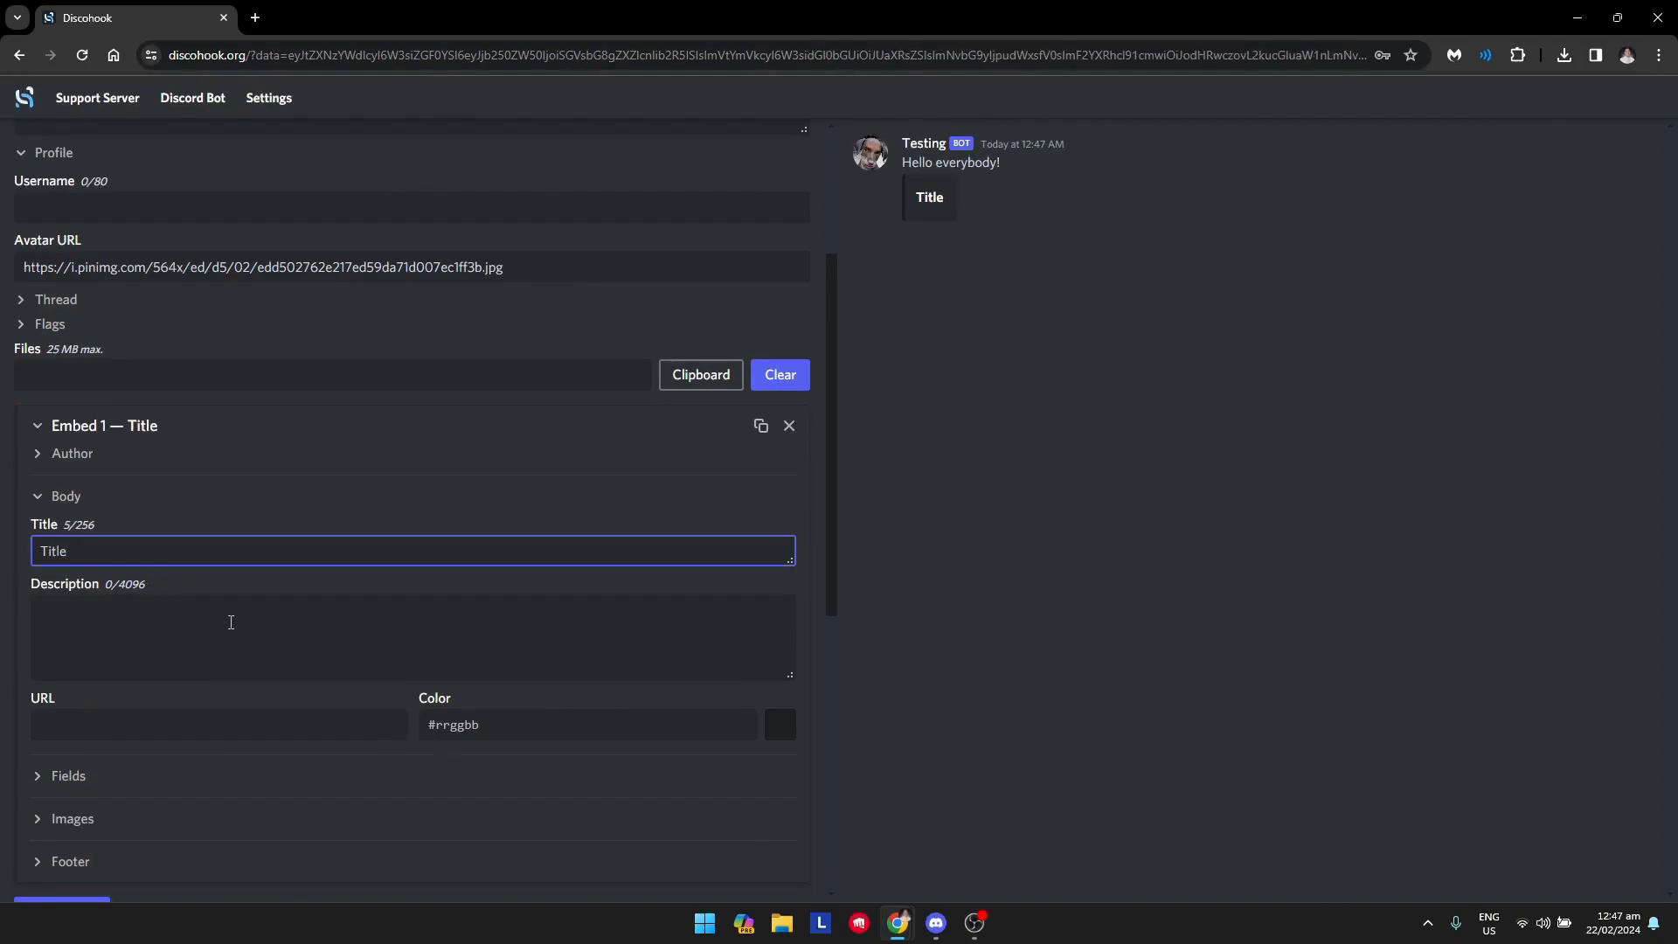
{"action": "left_click", "coordinate": [362, 614]}
{"action": "type", "text": "Description"}
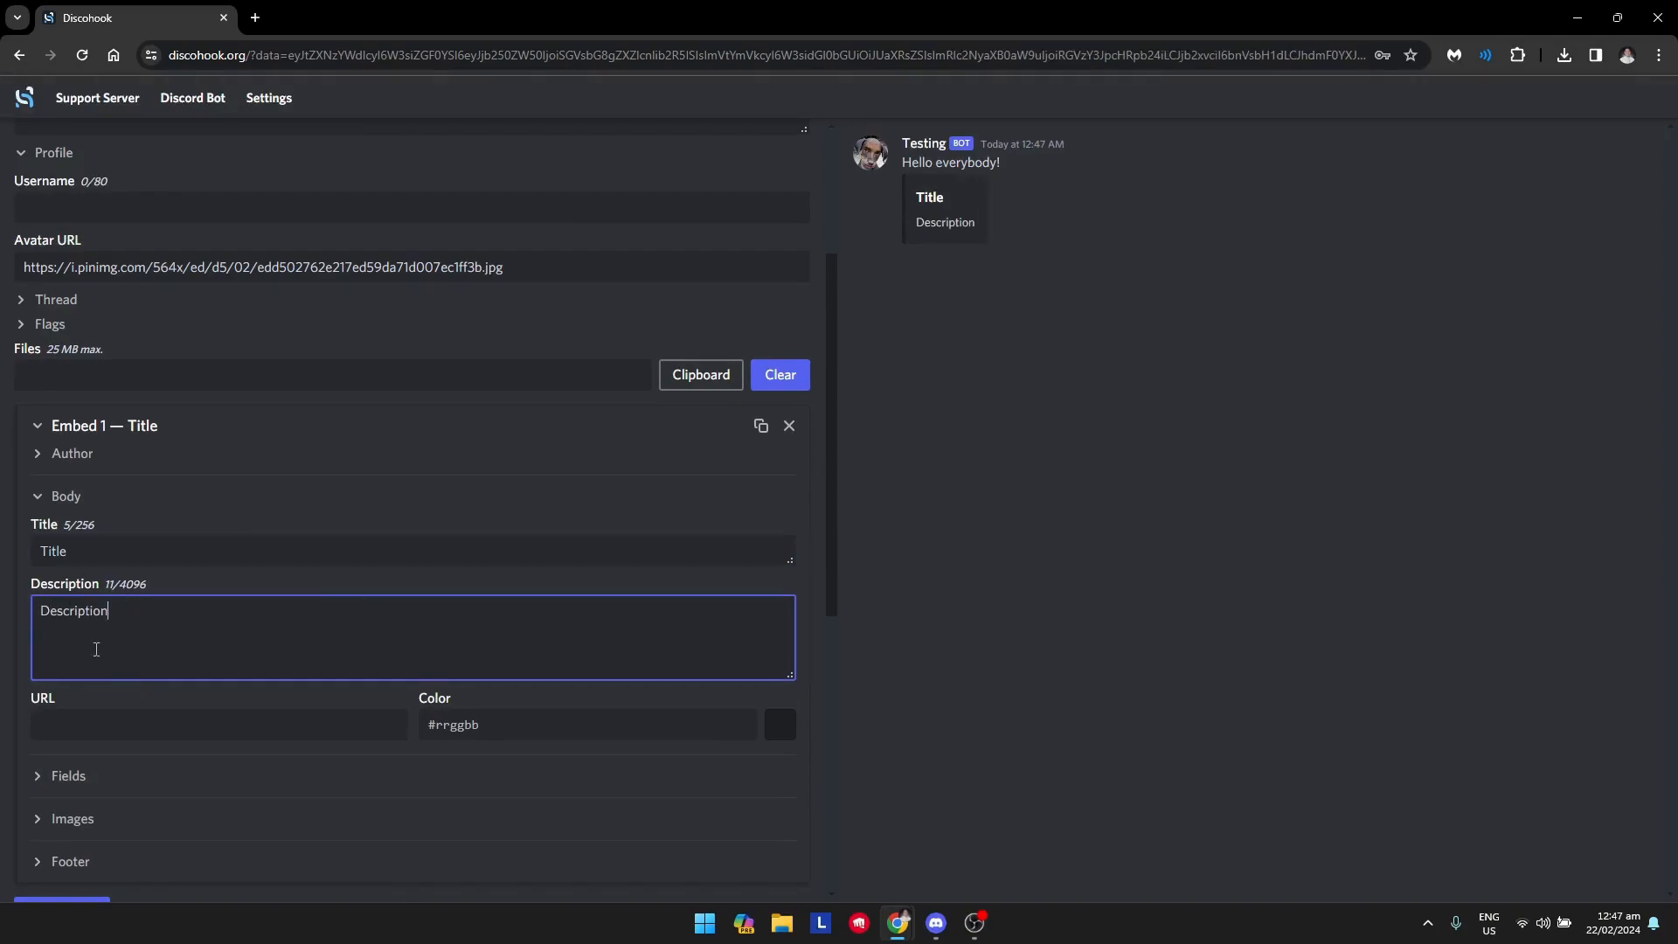
Set the first embed's color to the light blue #09a9f5.
{"action": "left_click", "coordinate": [780, 724]}
{"action": "left_click", "coordinate": [579, 583]}
{"action": "left_click", "coordinate": [609, 578]}
{"action": "left_click", "coordinate": [656, 604]}
{"action": "left_click", "coordinate": [780, 726]}
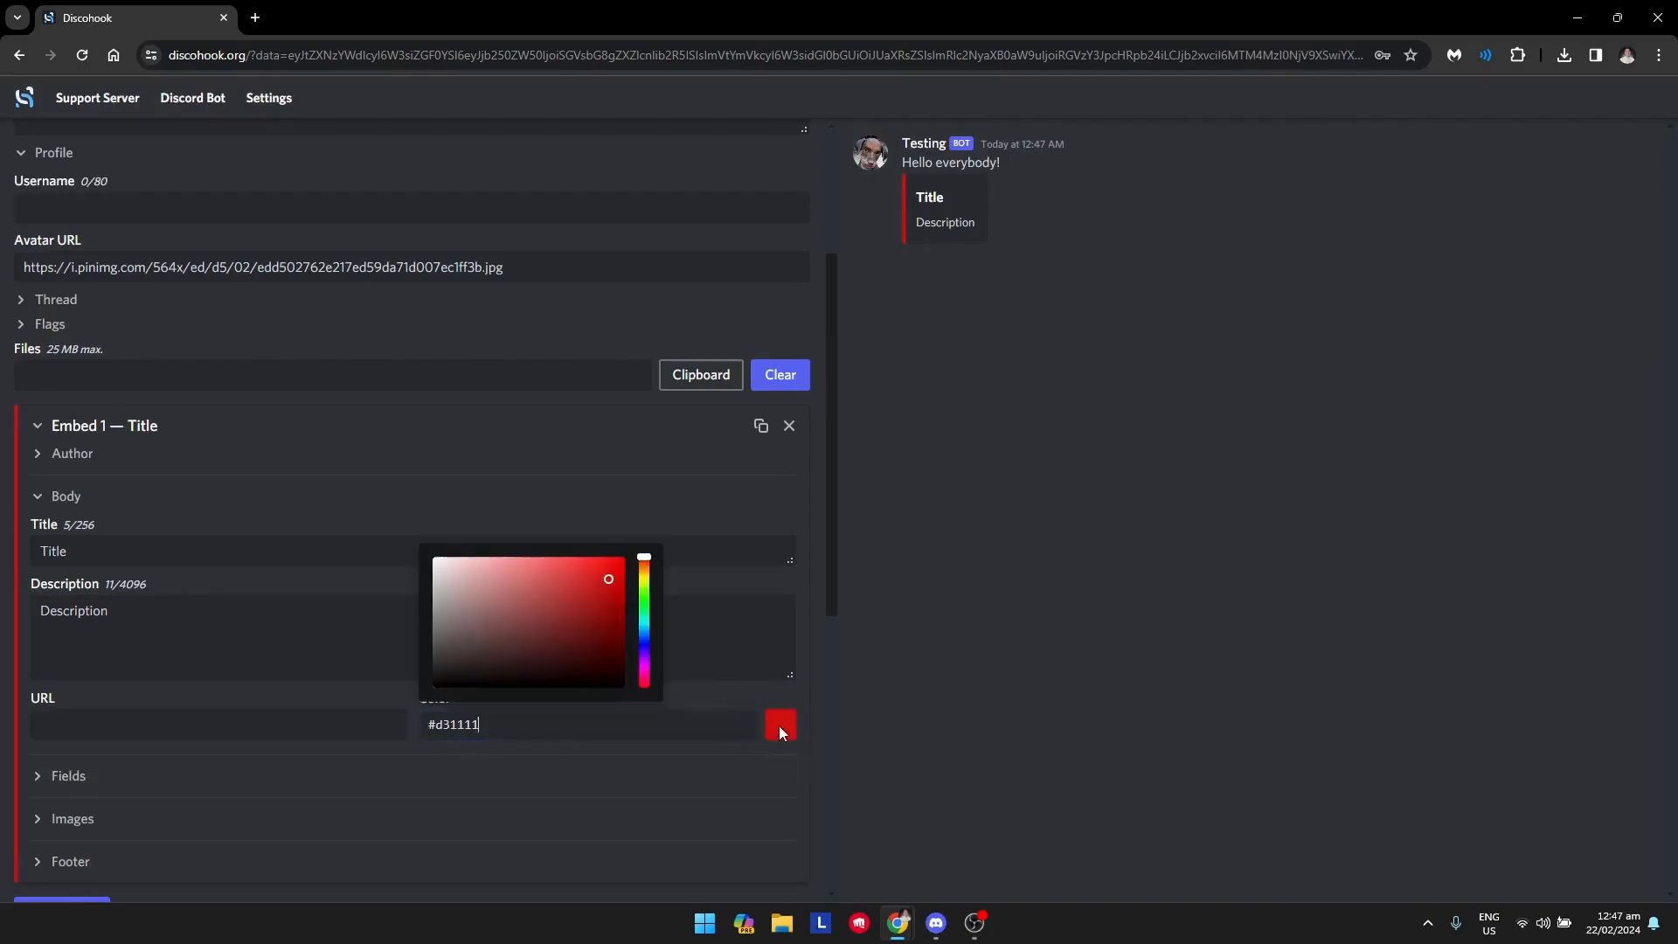
{"action": "left_click_drag", "start_coordinate": [645, 645], "coordinate": [646, 636]}
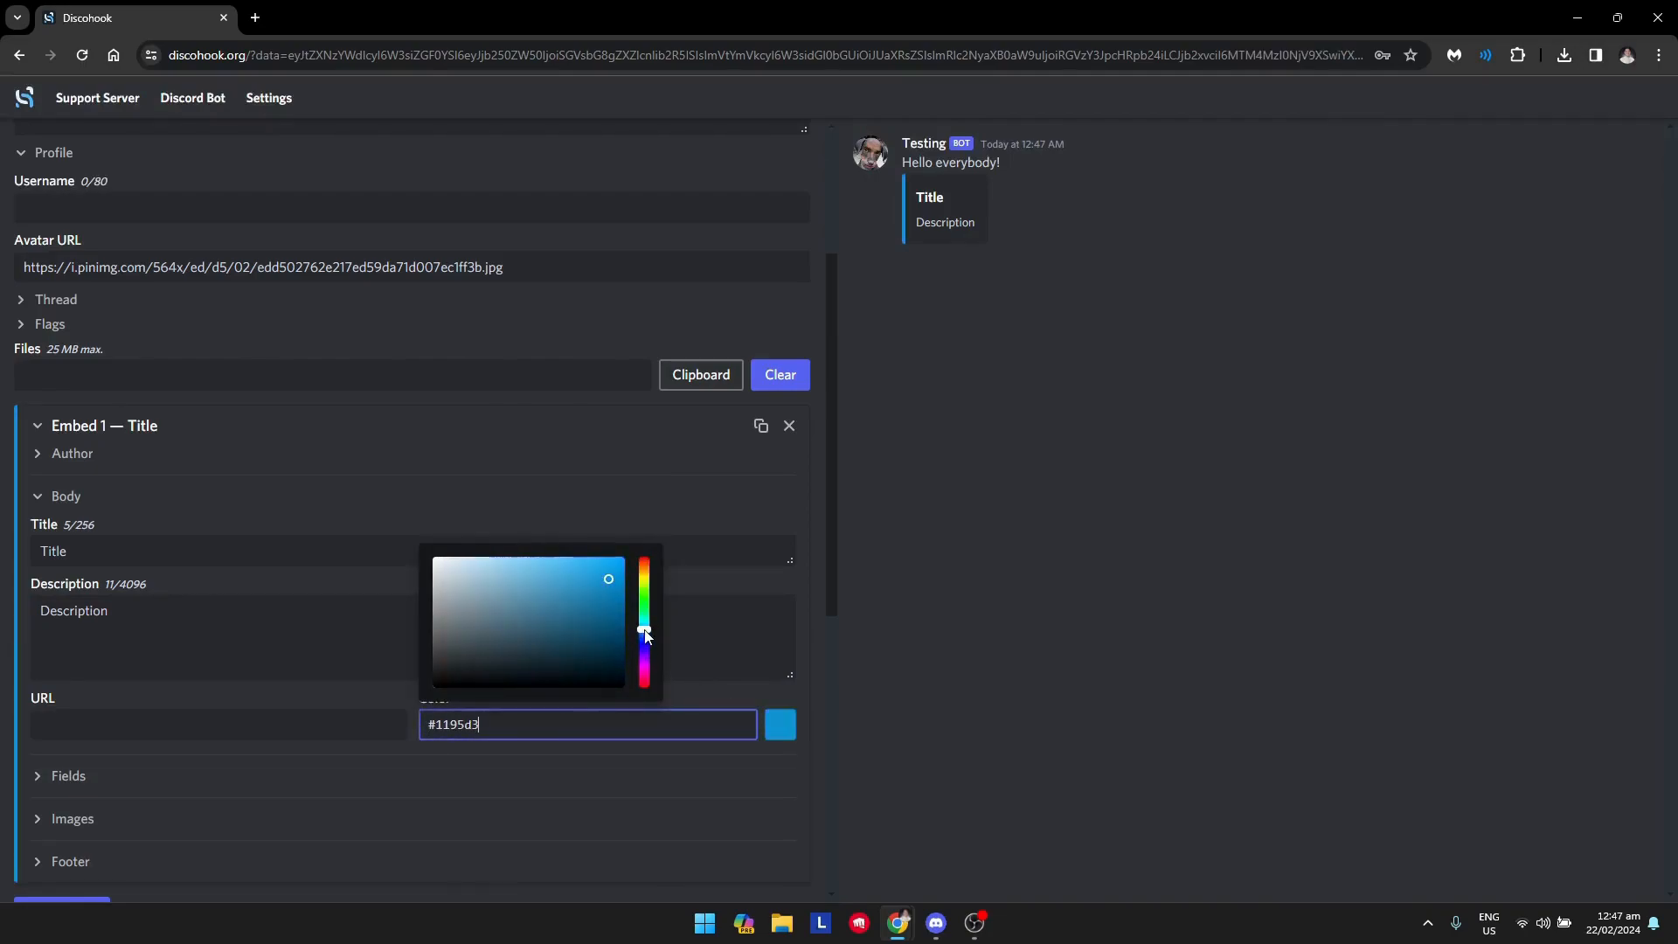
{"action": "left_click", "coordinate": [617, 562]}
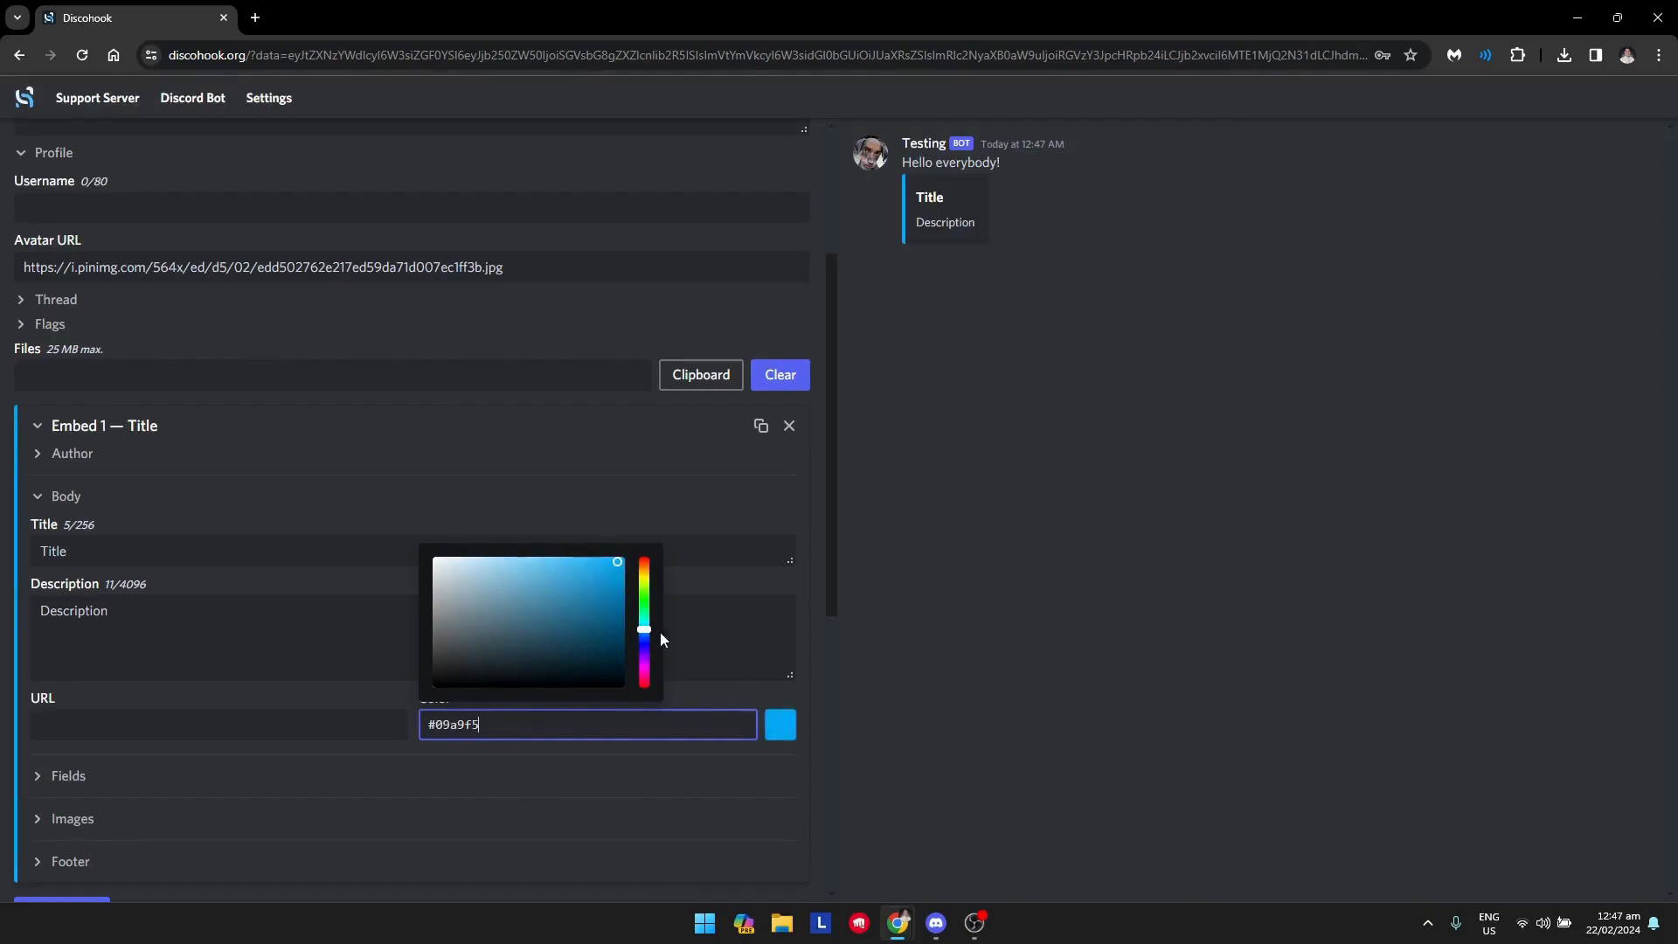
{"action": "left_click", "coordinate": [739, 699]}
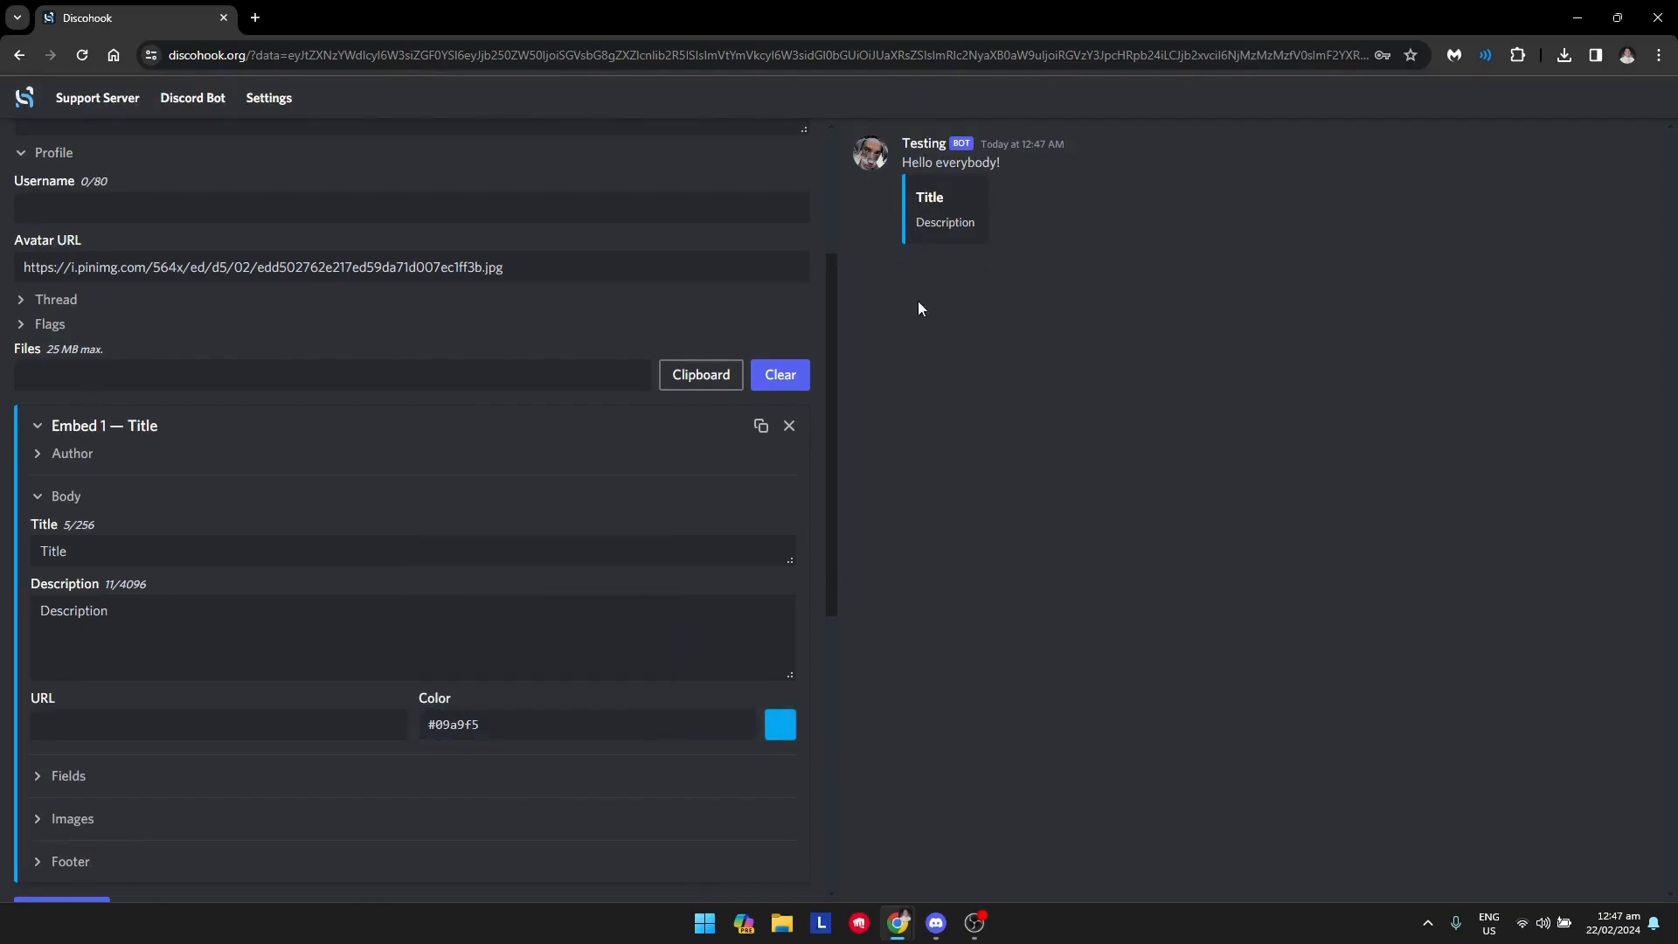
Add a second embed and open its Image URLs field for entry.
{"action": "scroll", "coordinate": [446, 394], "scroll_direction": "down", "scroll_amount": 4}
{"action": "scroll", "coordinate": [29, 671], "scroll_direction": "up", "scroll_amount": 1}
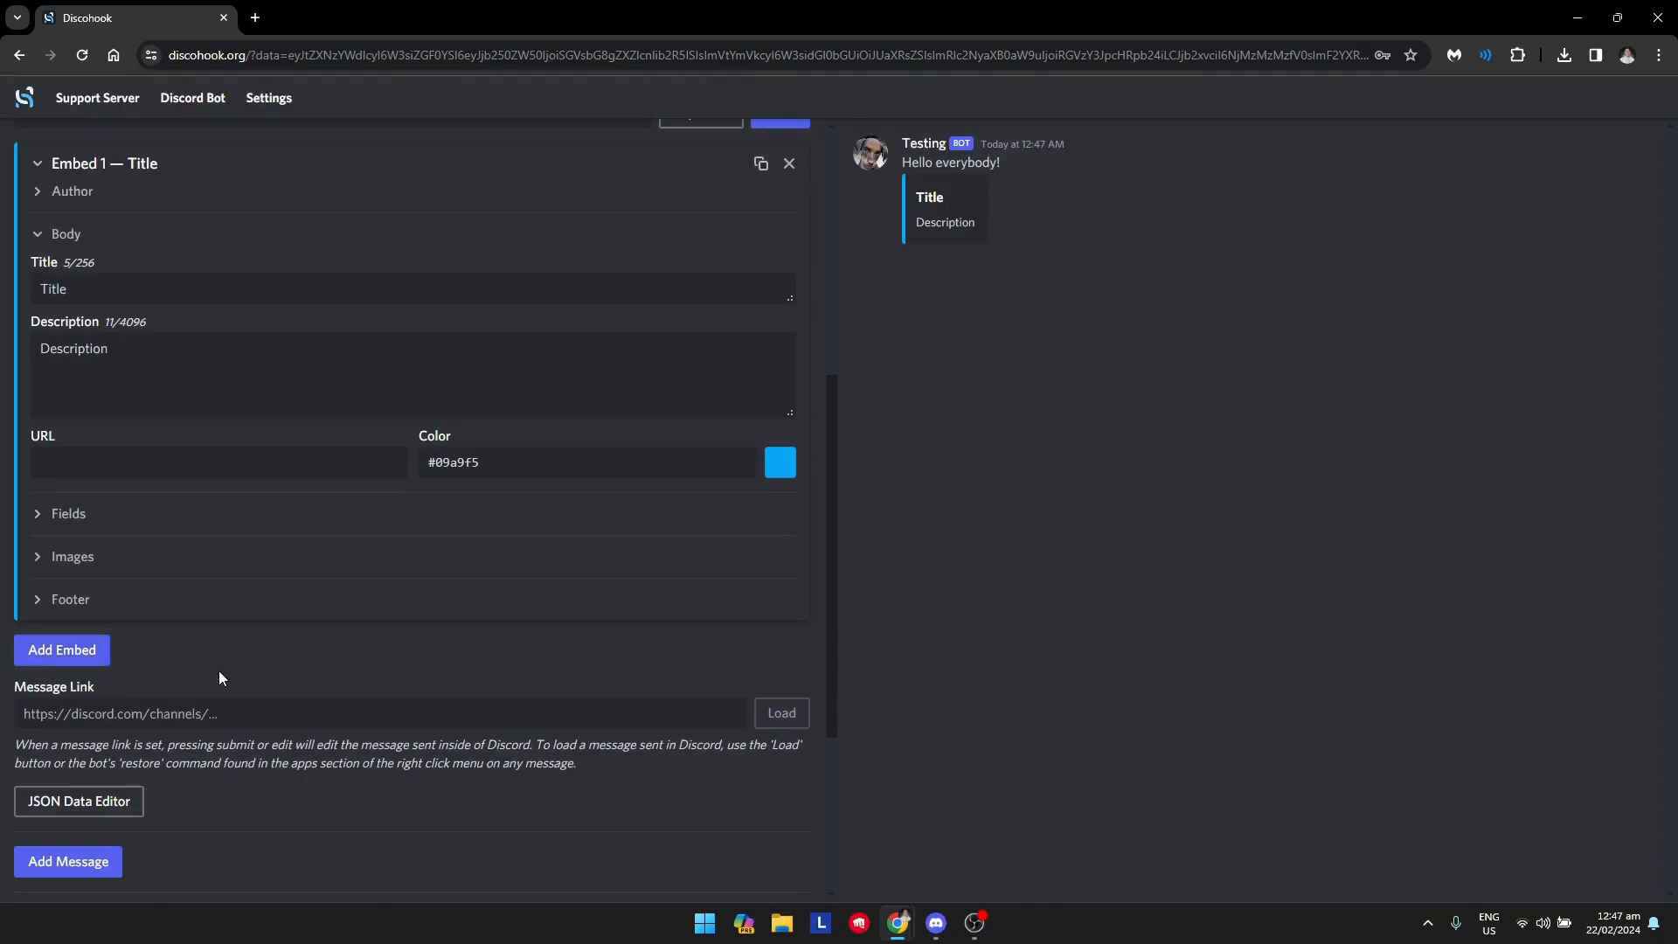
{"action": "left_click", "coordinate": [54, 658]}
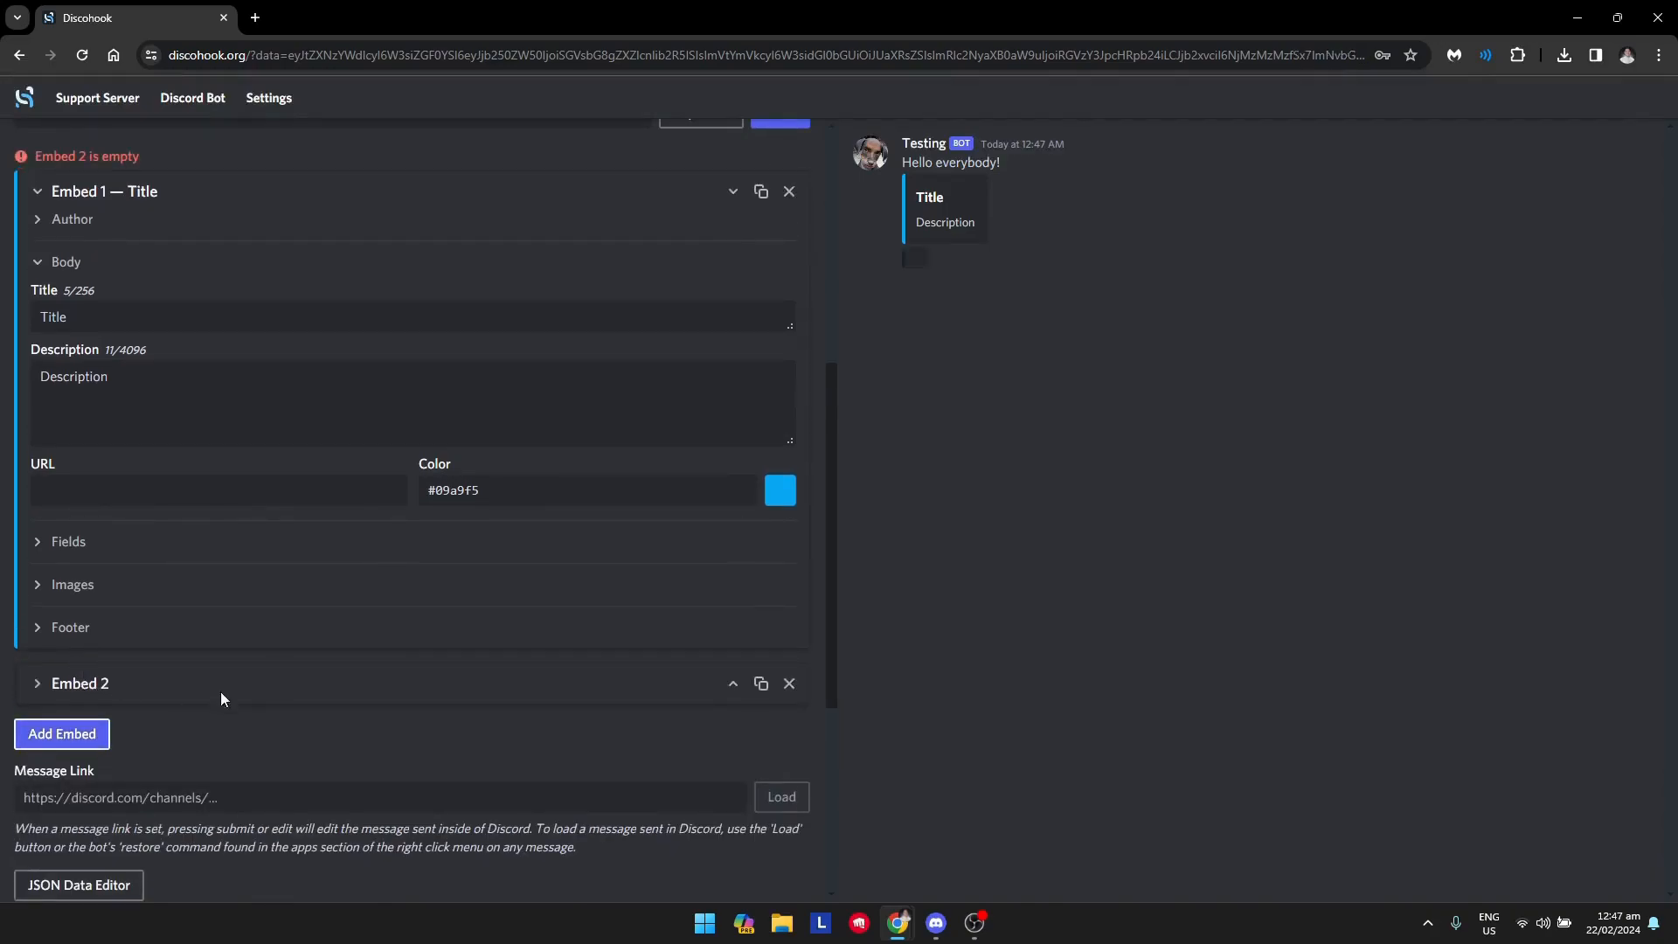
{"action": "left_click", "coordinate": [63, 684]}
{"action": "scroll", "coordinate": [478, 708], "scroll_direction": "down", "scroll_amount": 3}
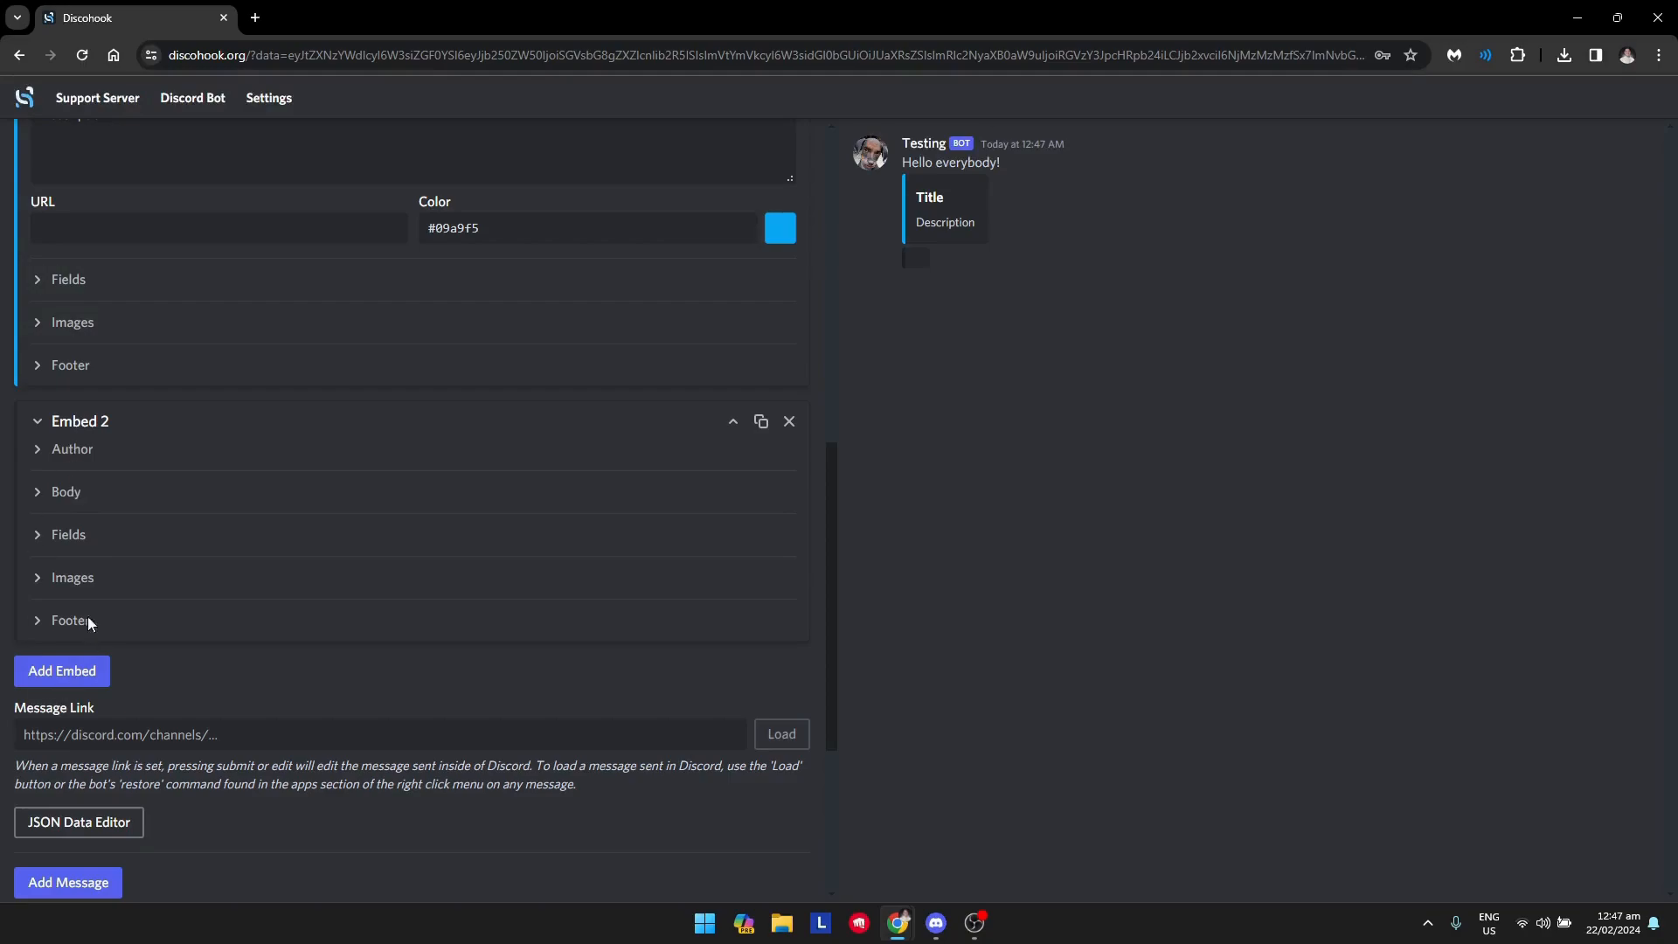
{"action": "left_click", "coordinate": [35, 581]}
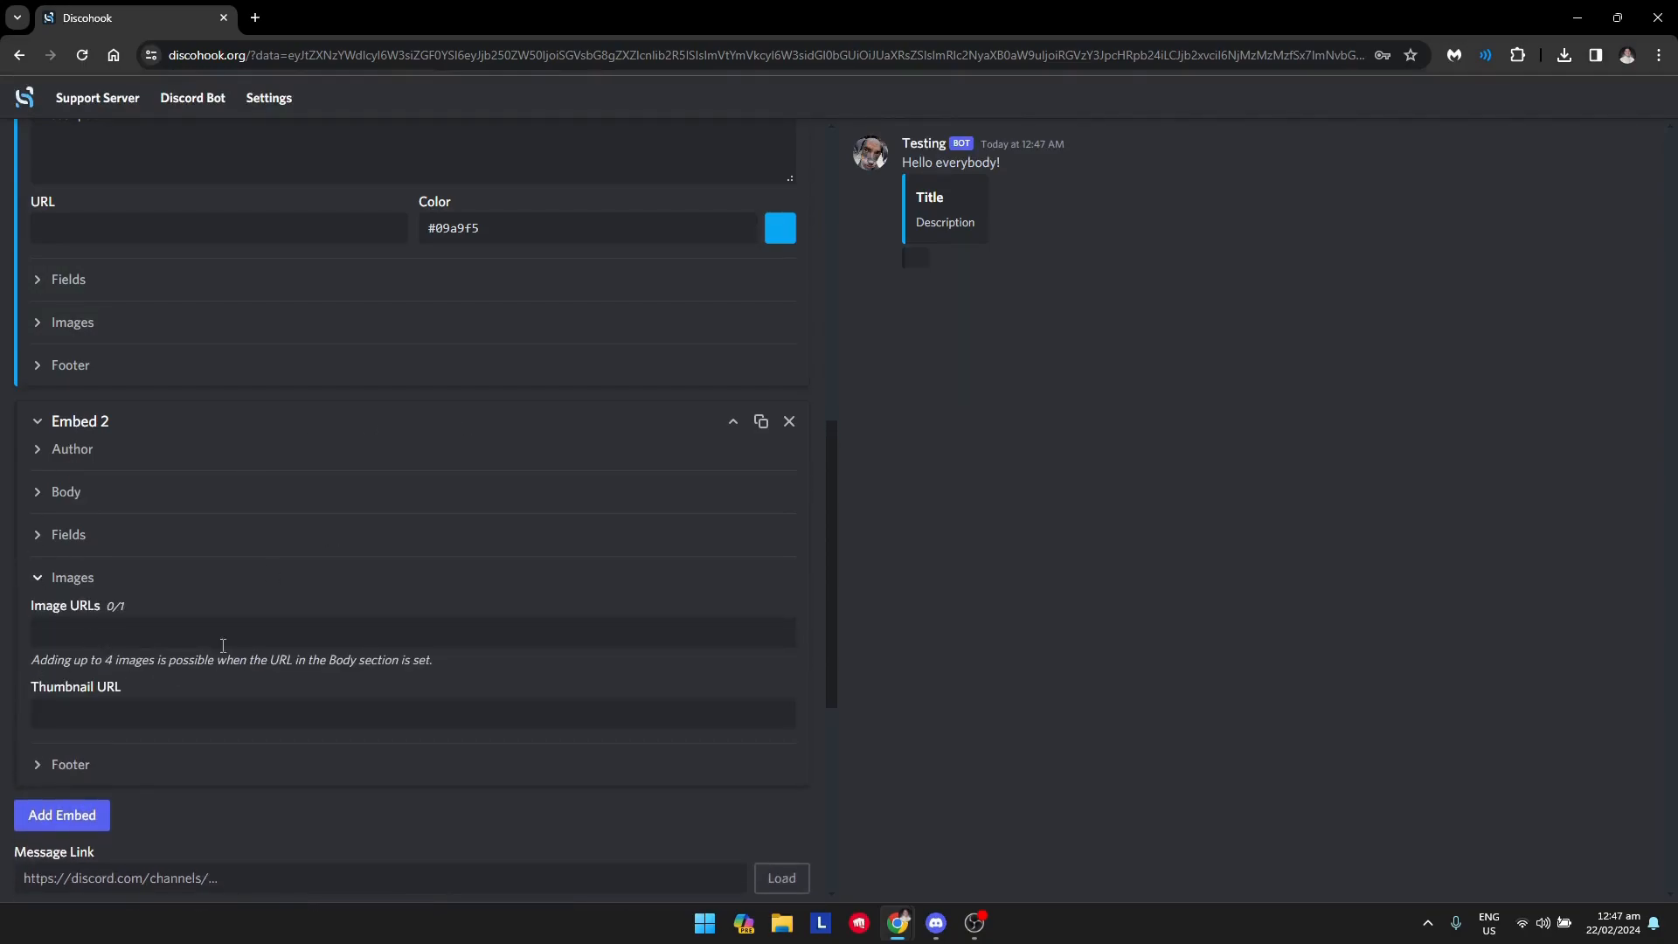
{"action": "left_click", "coordinate": [162, 636]}
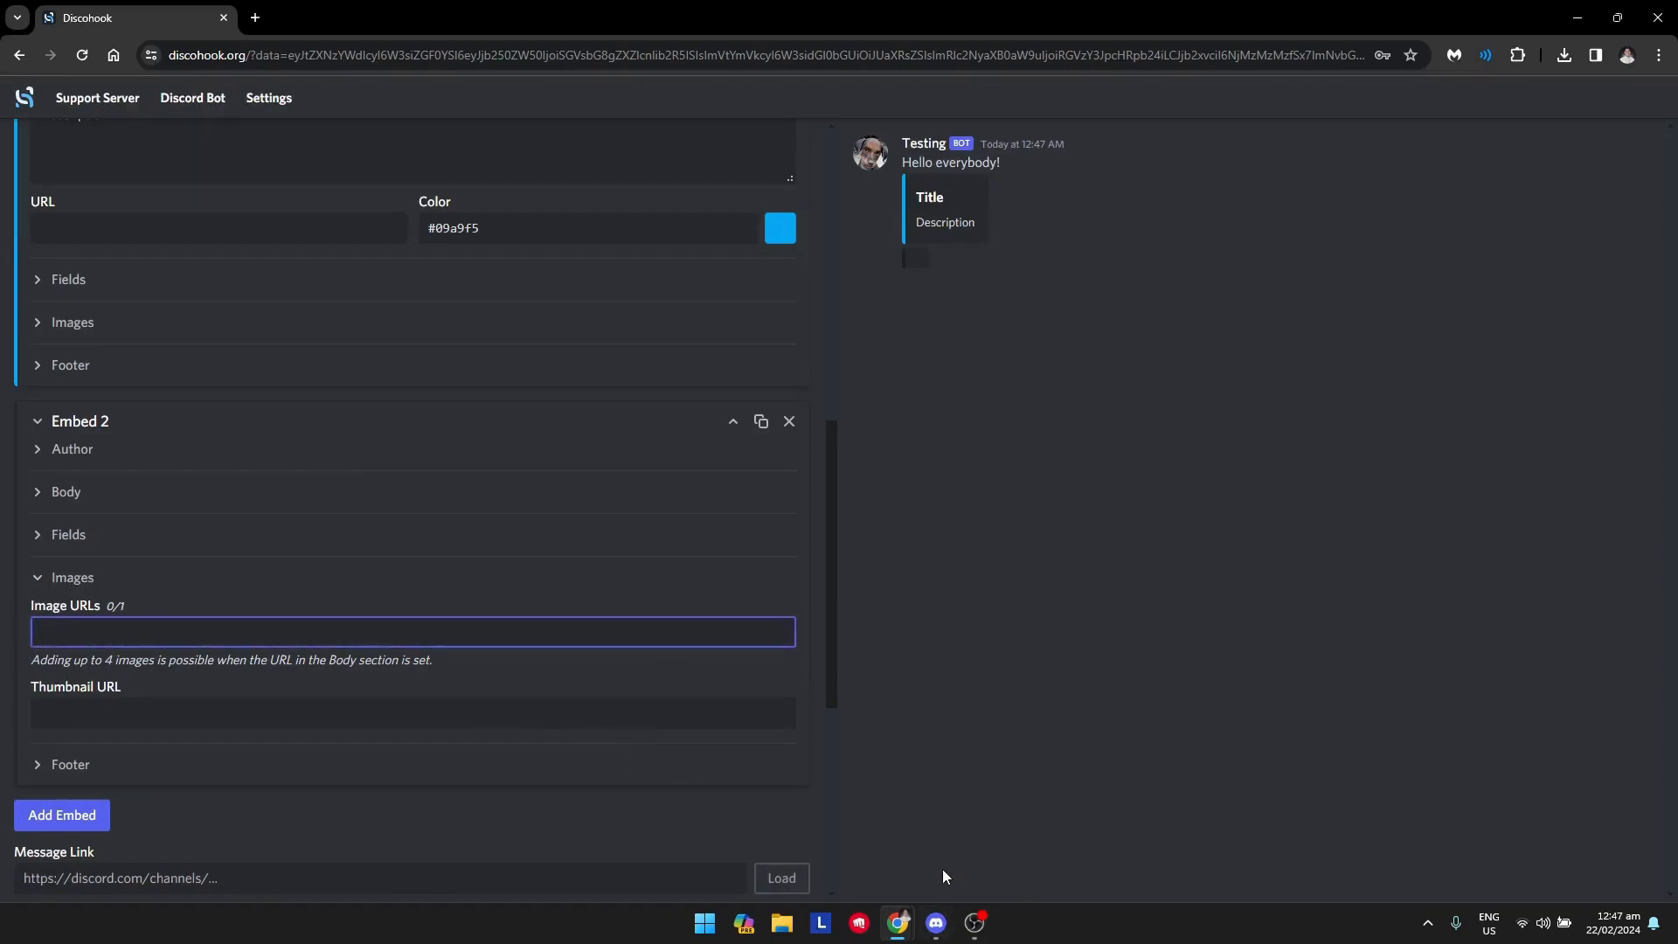
Switch to Discord and close the channel's webhook settings to return to the #levels channel.
{"action": "left_click", "coordinate": [936, 922]}
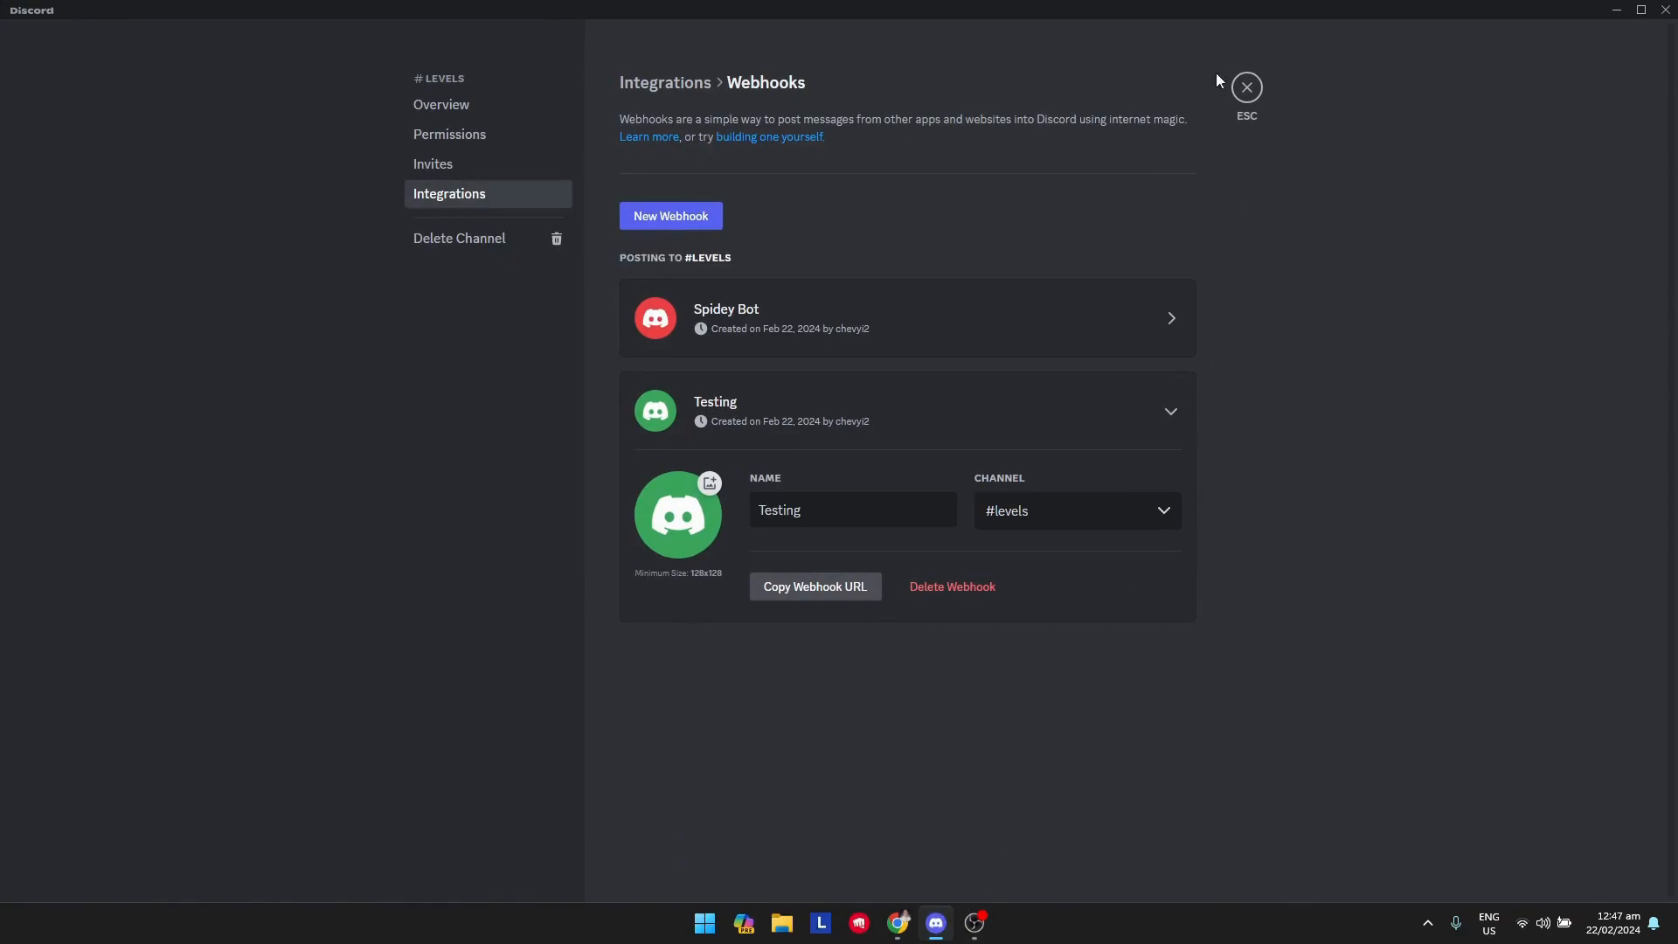
{"action": "left_click", "coordinate": [1247, 86]}
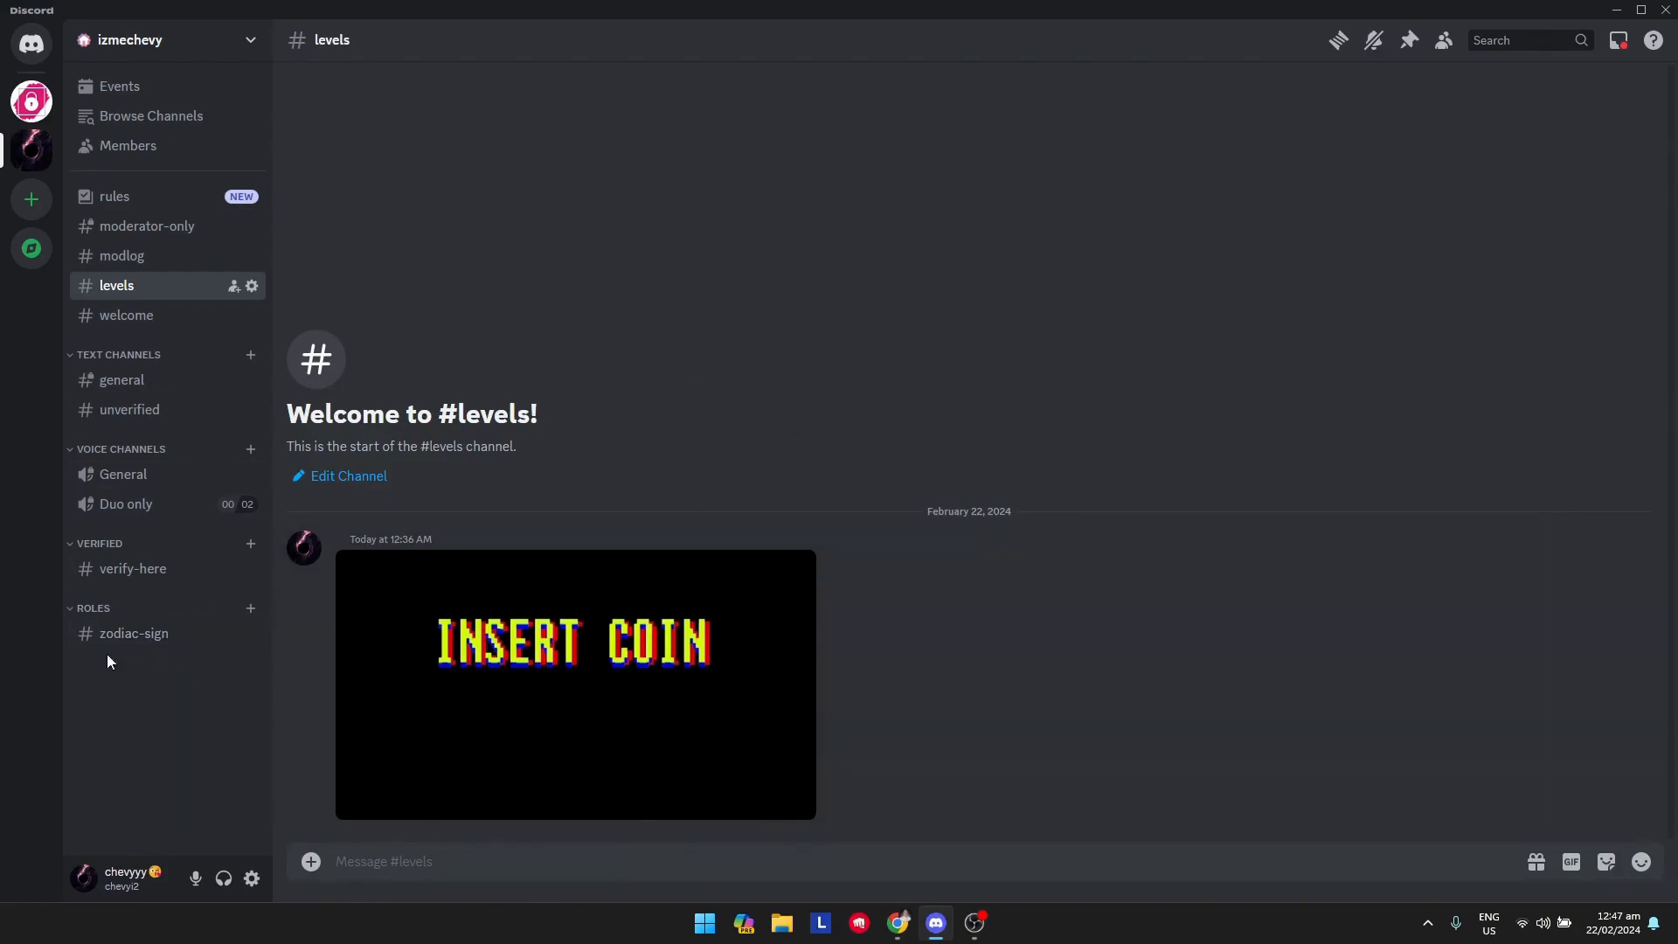
Try to copy the INSERT COIN image itself from #levels and paste it into the second embed's Image URLs in Discohook.
{"action": "right_click", "coordinate": [652, 719]}
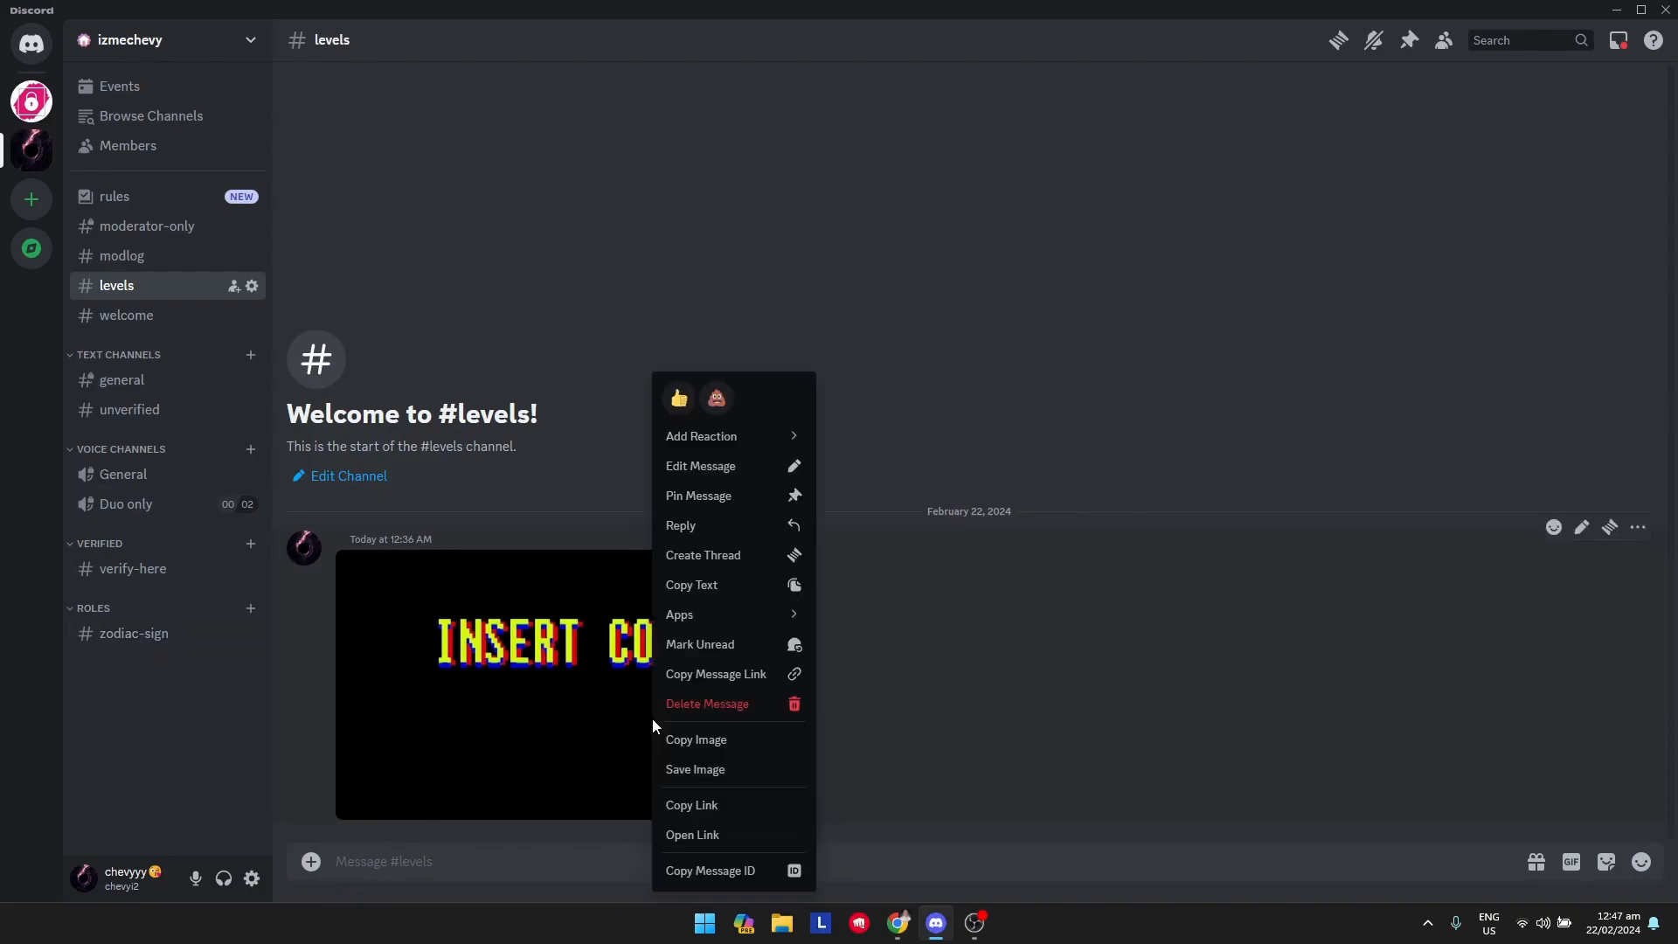
{"action": "left_click", "coordinate": [772, 742]}
{"action": "key", "text": "alt+Tab"}
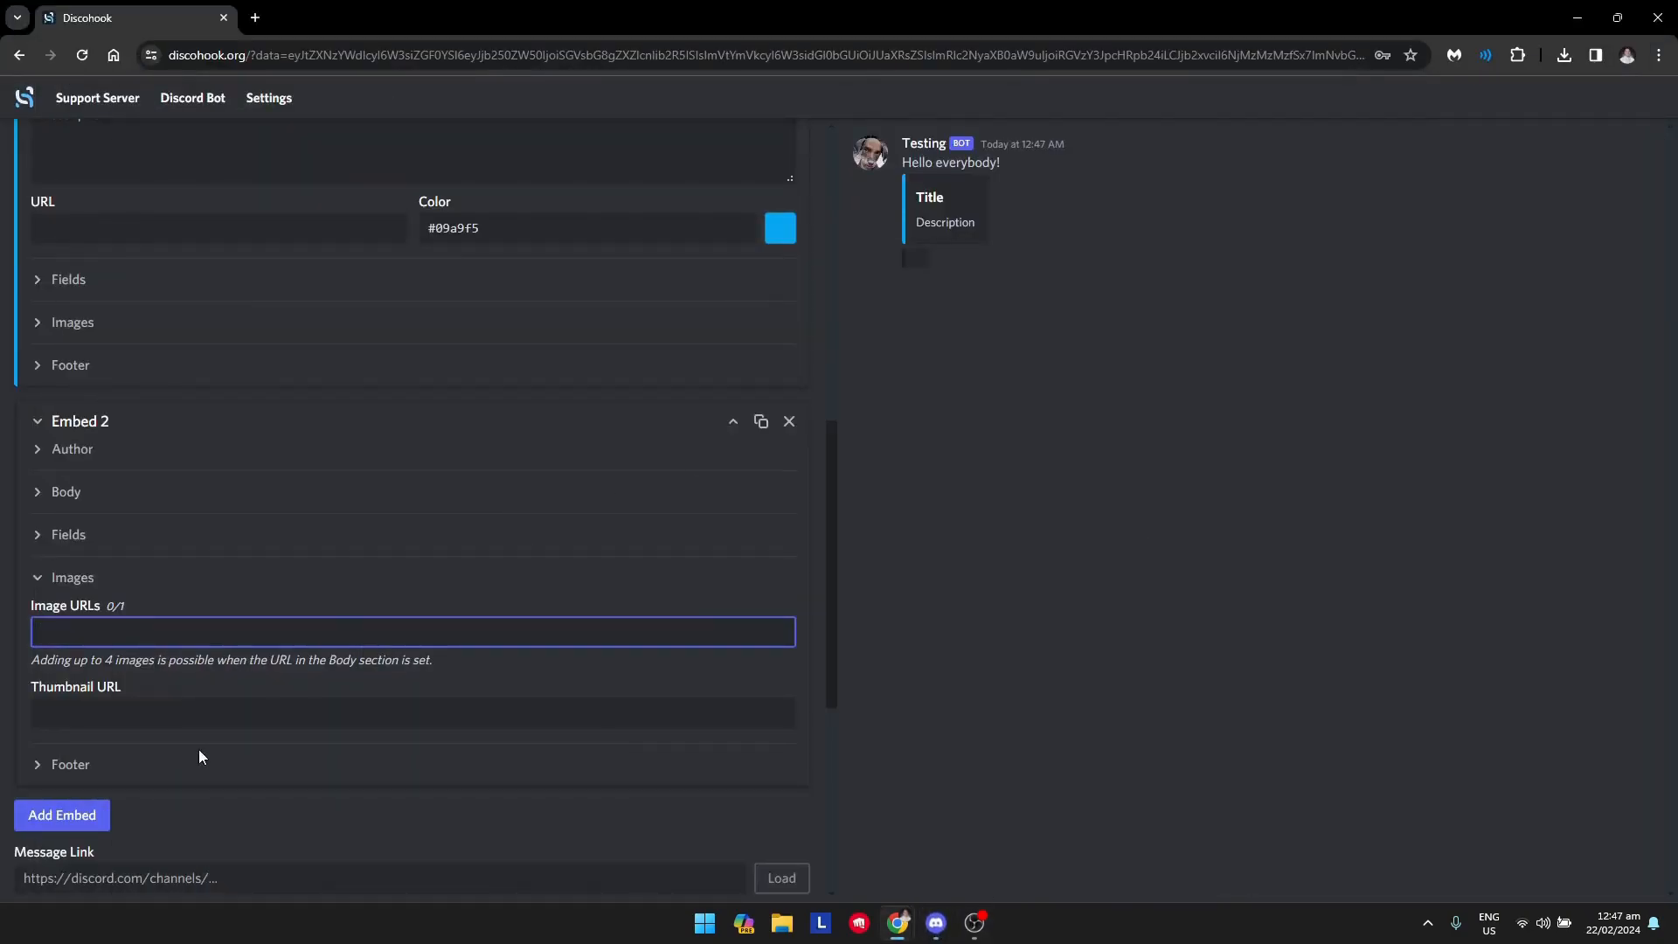
{"action": "right_click", "coordinate": [117, 639]}
{"action": "left_click", "coordinate": [60, 627]}
Copy the INSERT COIN image's link from the #levels channel in Discord and paste it into the second embed's Image URLs in Discohook.
{"action": "left_click", "coordinate": [949, 933]}
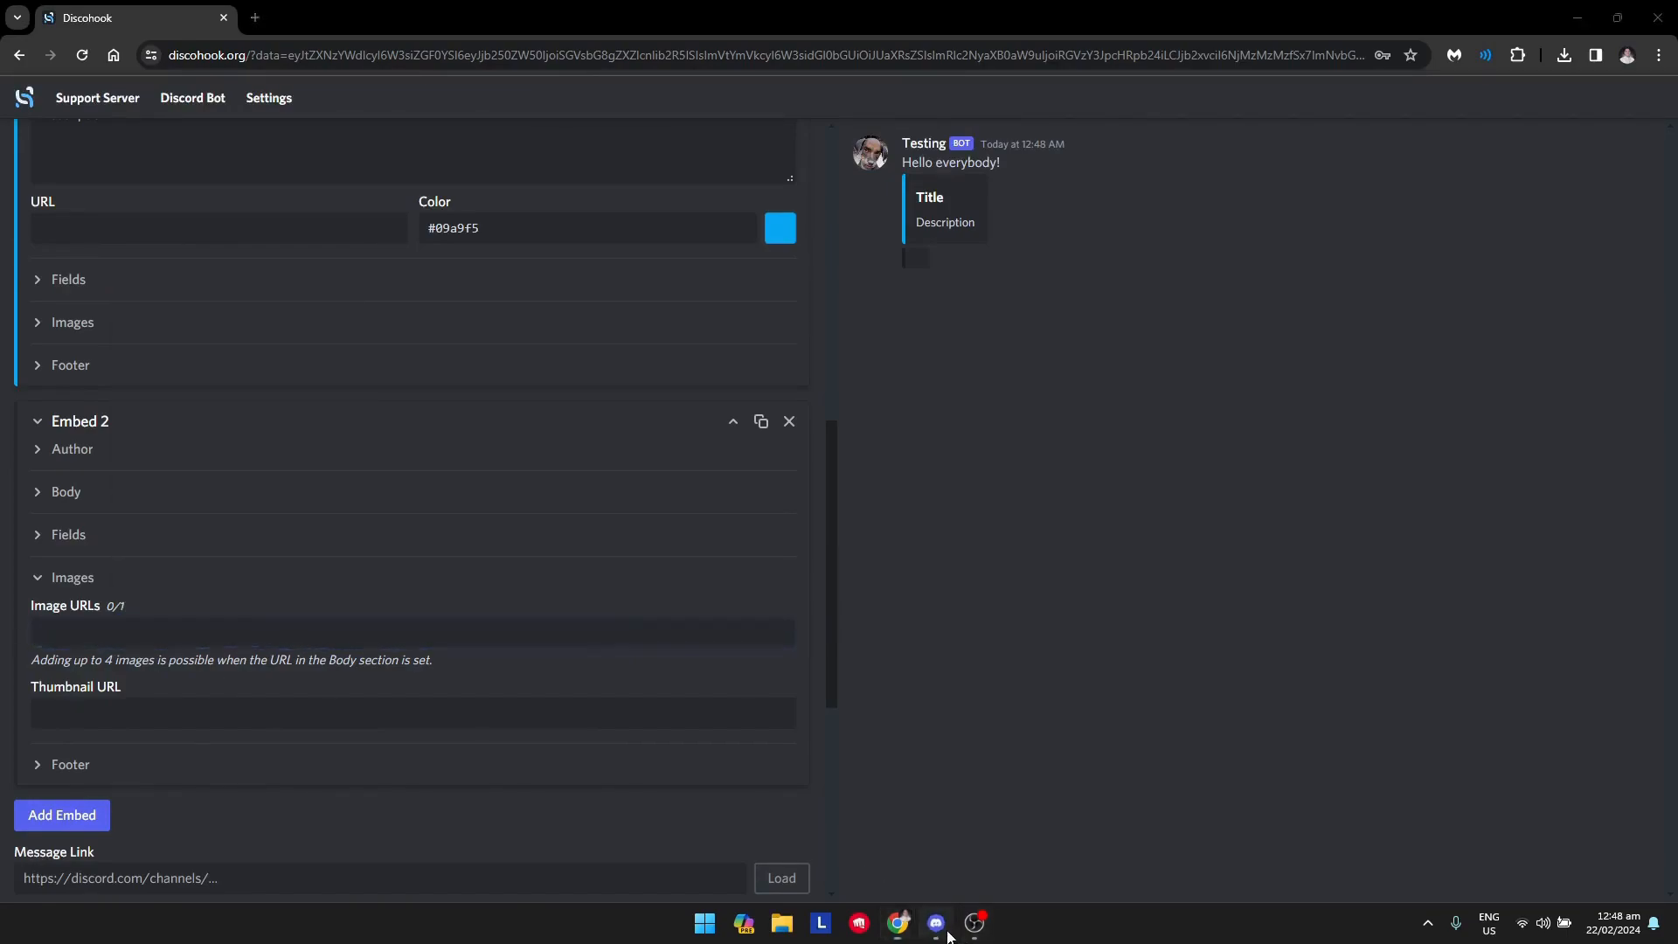
{"action": "left_click", "coordinate": [642, 717]}
{"action": "left_click", "coordinate": [642, 717]}
{"action": "right_click", "coordinate": [638, 691]}
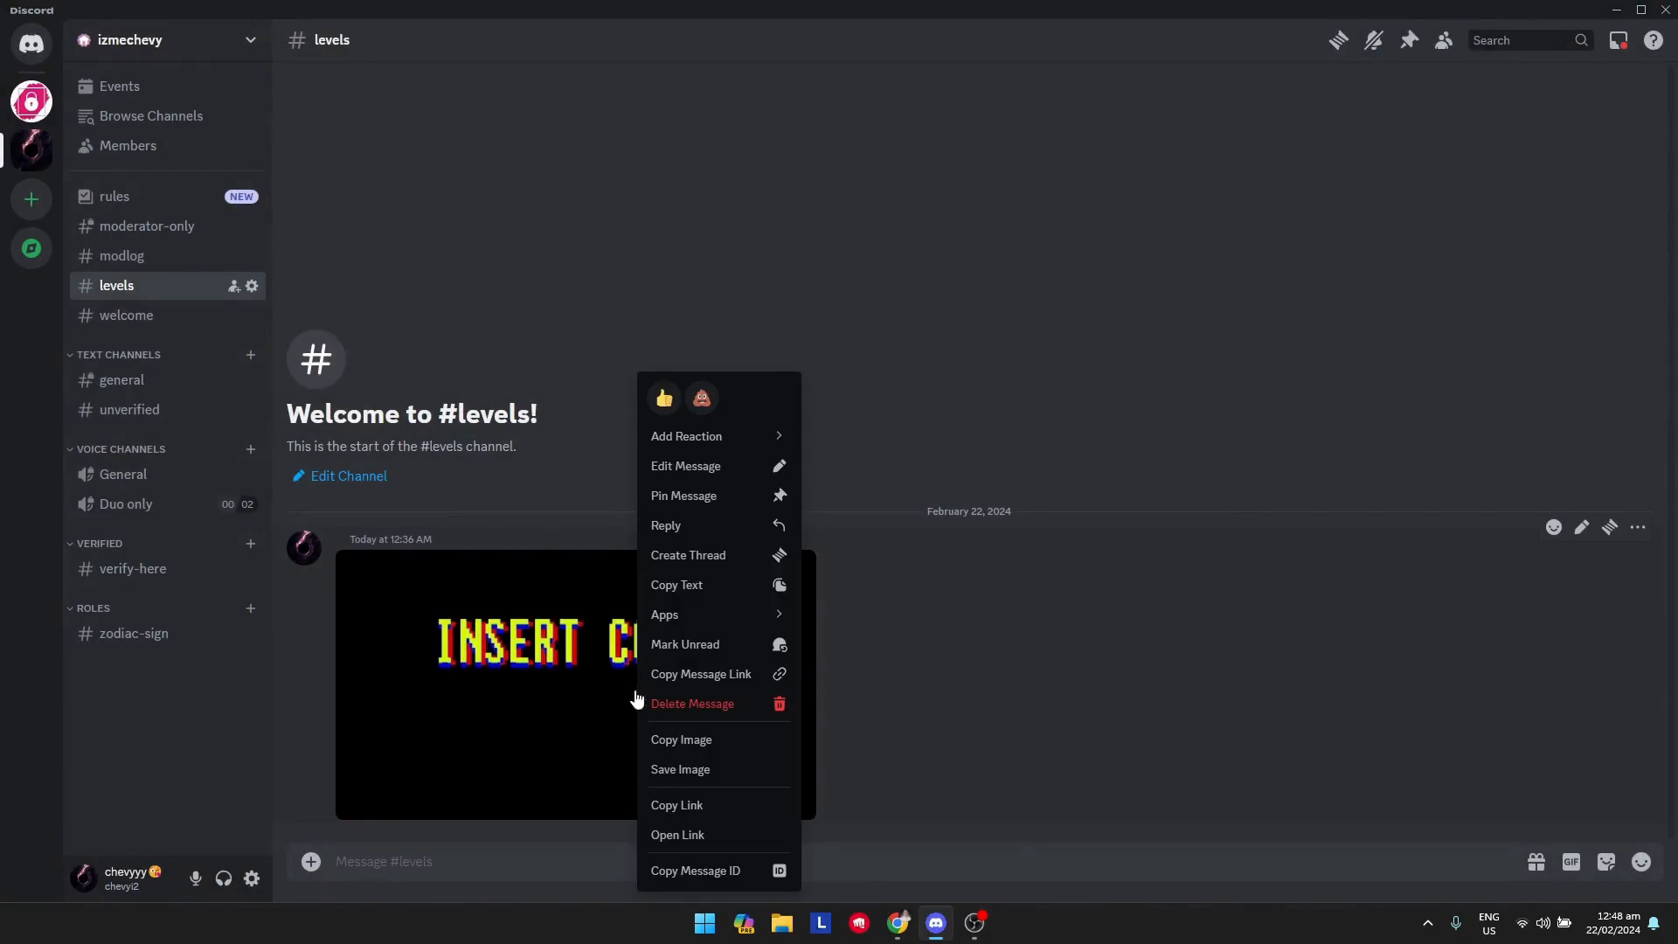
{"action": "right_click", "coordinate": [690, 739]}
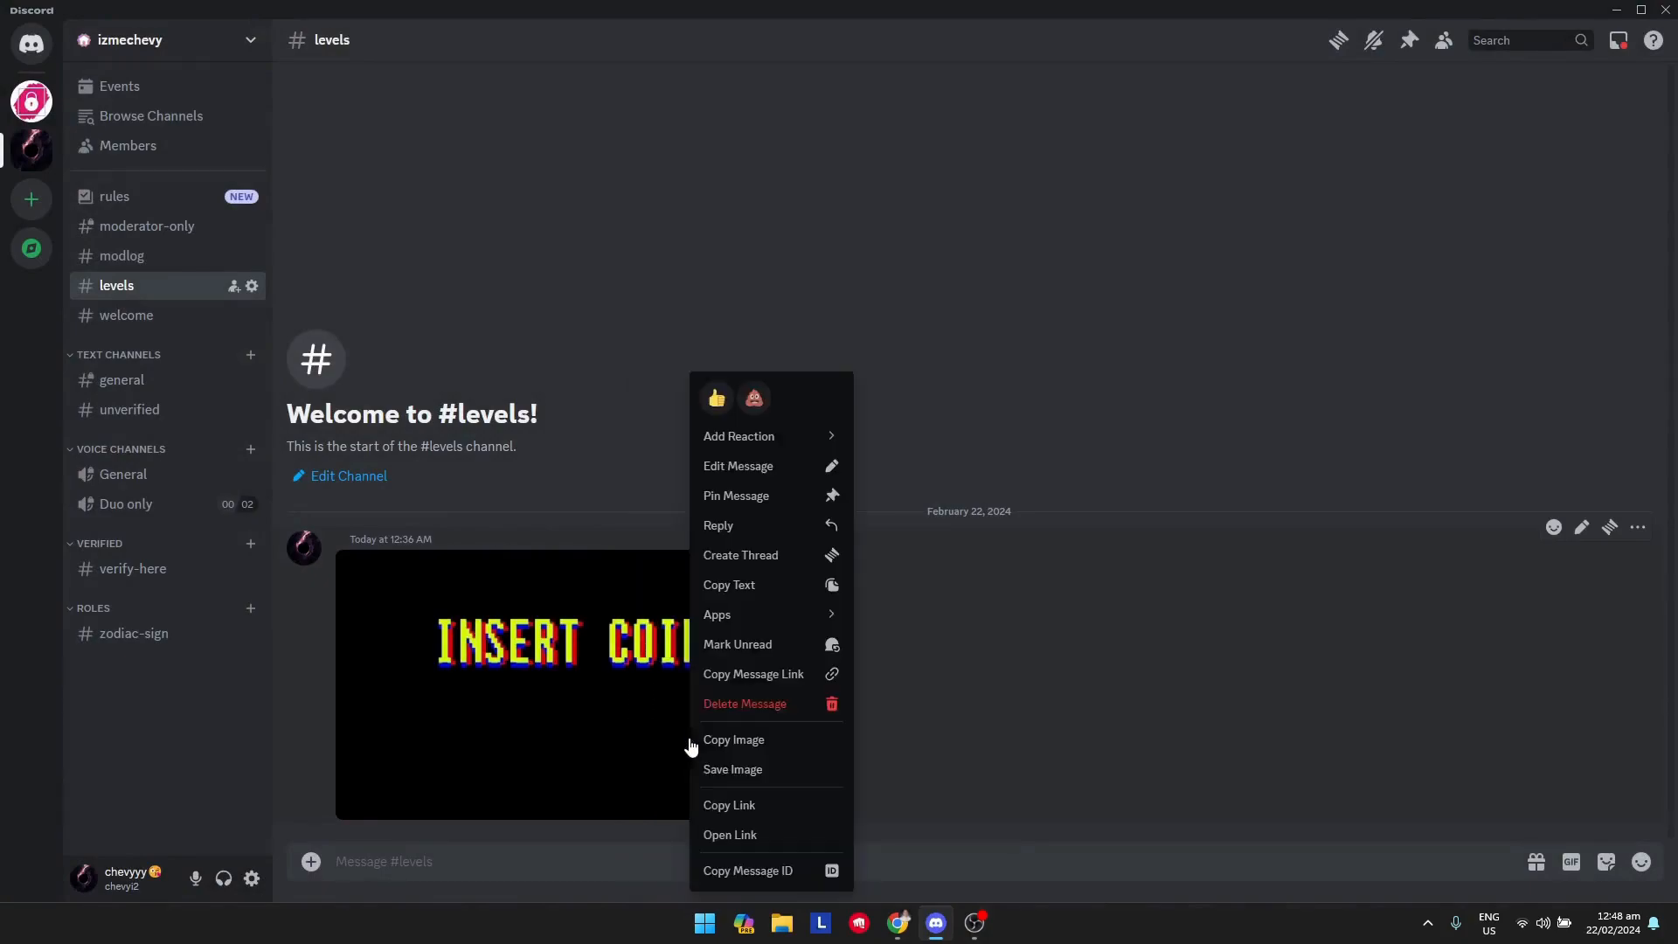
{"action": "left_click", "coordinate": [747, 805]}
{"action": "left_click", "coordinate": [897, 923]}
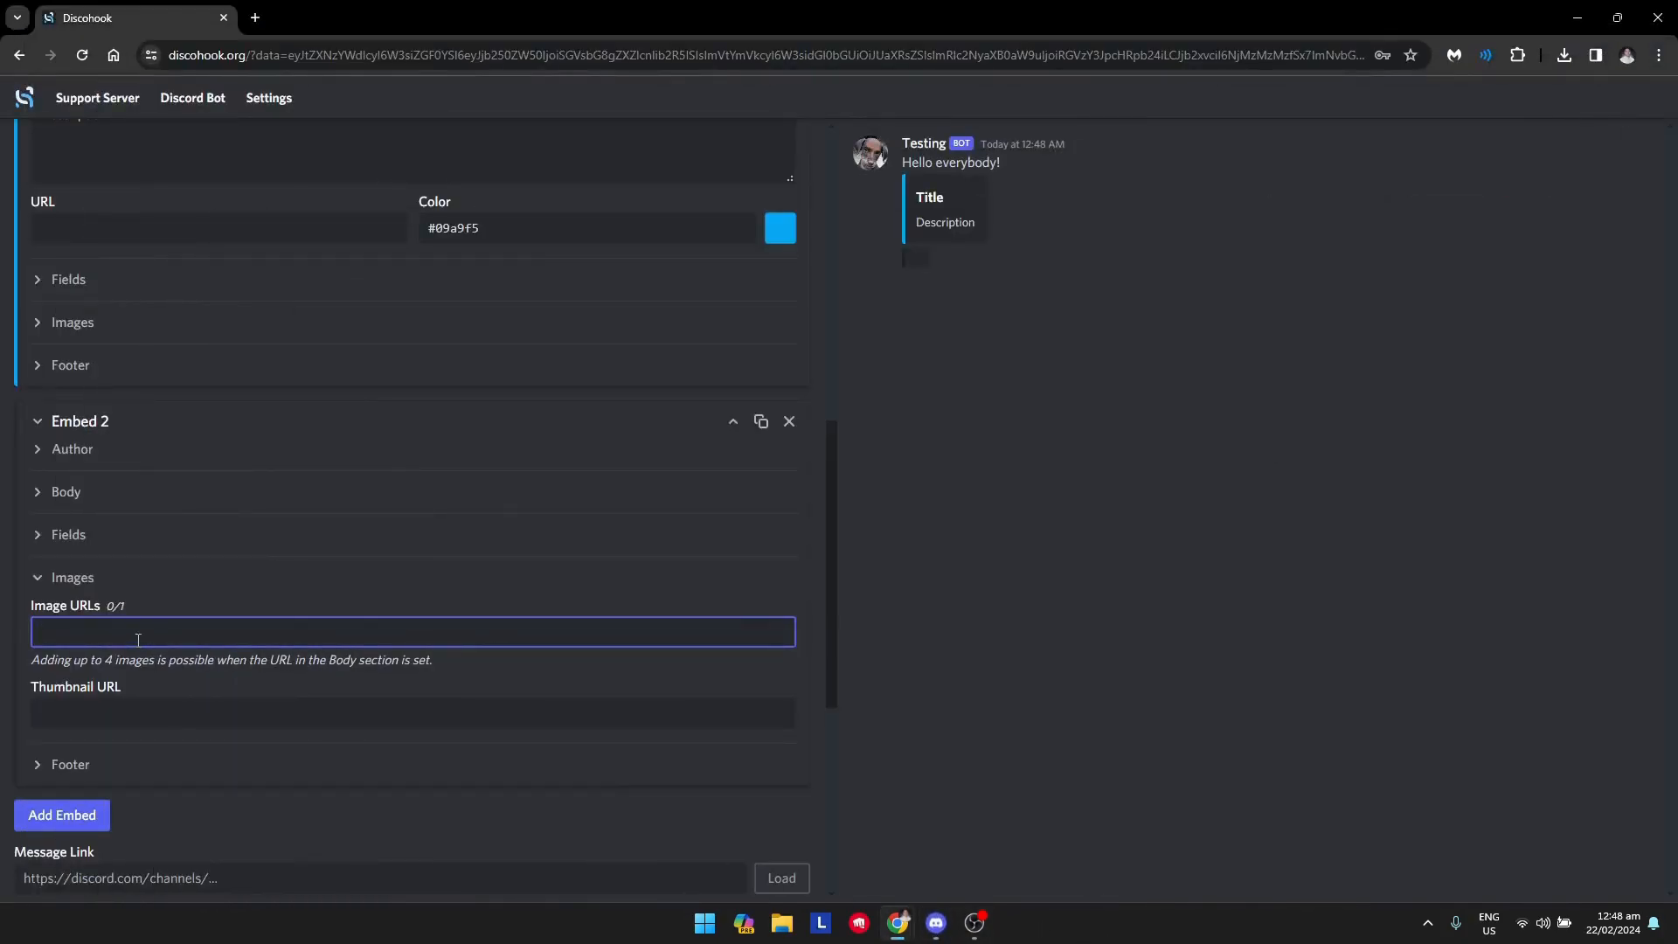
{"action": "key", "text": "ctrl+v"}
{"action": "left_click", "coordinate": [942, 685]}
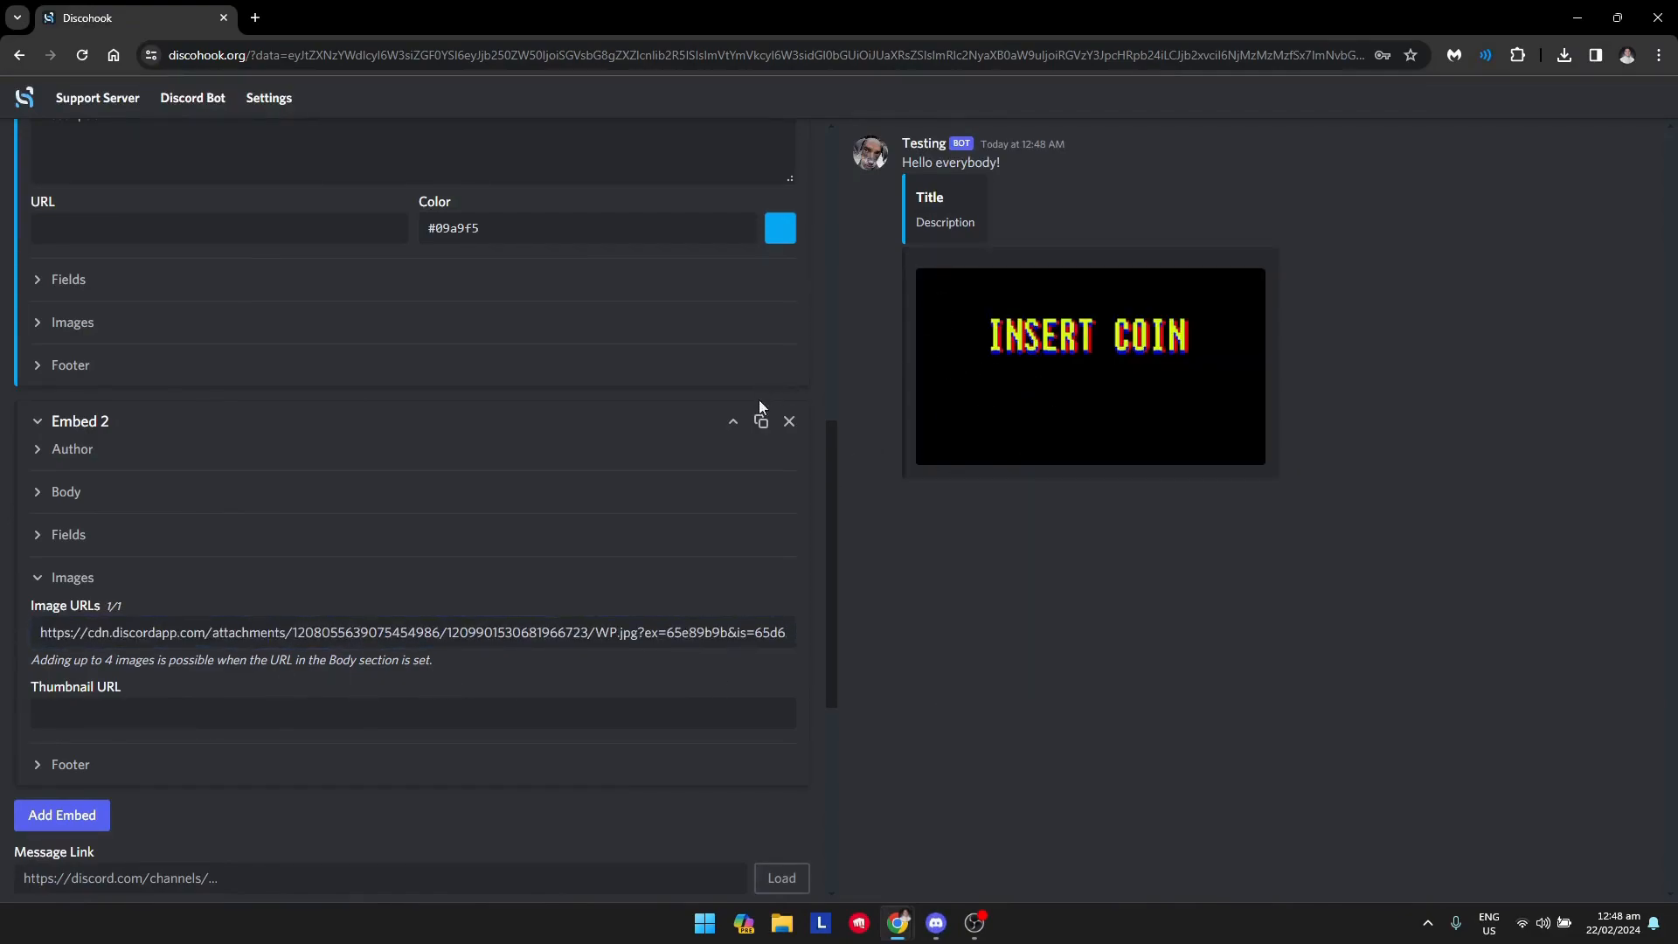
Copy the first embed's color #09a9f5 and apply it to the second embed.
{"action": "scroll", "coordinate": [762, 390], "scroll_direction": "up", "scroll_amount": 2}
{"action": "left_click", "coordinate": [506, 404]}
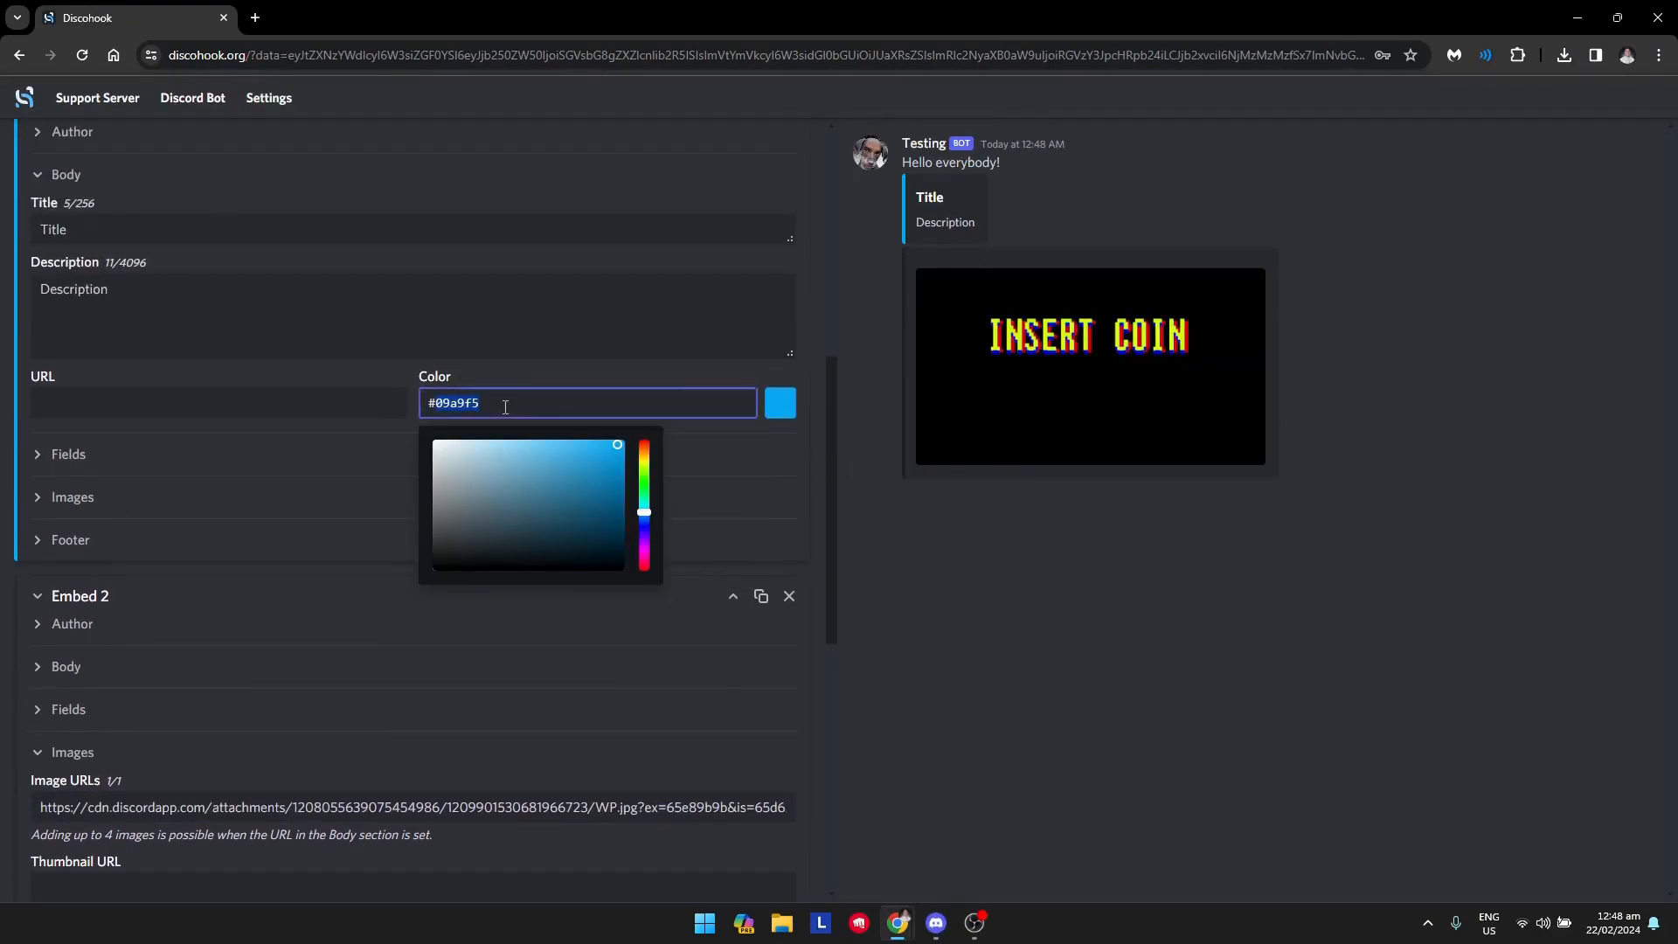
{"action": "left_click", "coordinate": [1013, 734]}
{"action": "scroll", "coordinate": [678, 689], "scroll_direction": "down", "scroll_amount": 1}
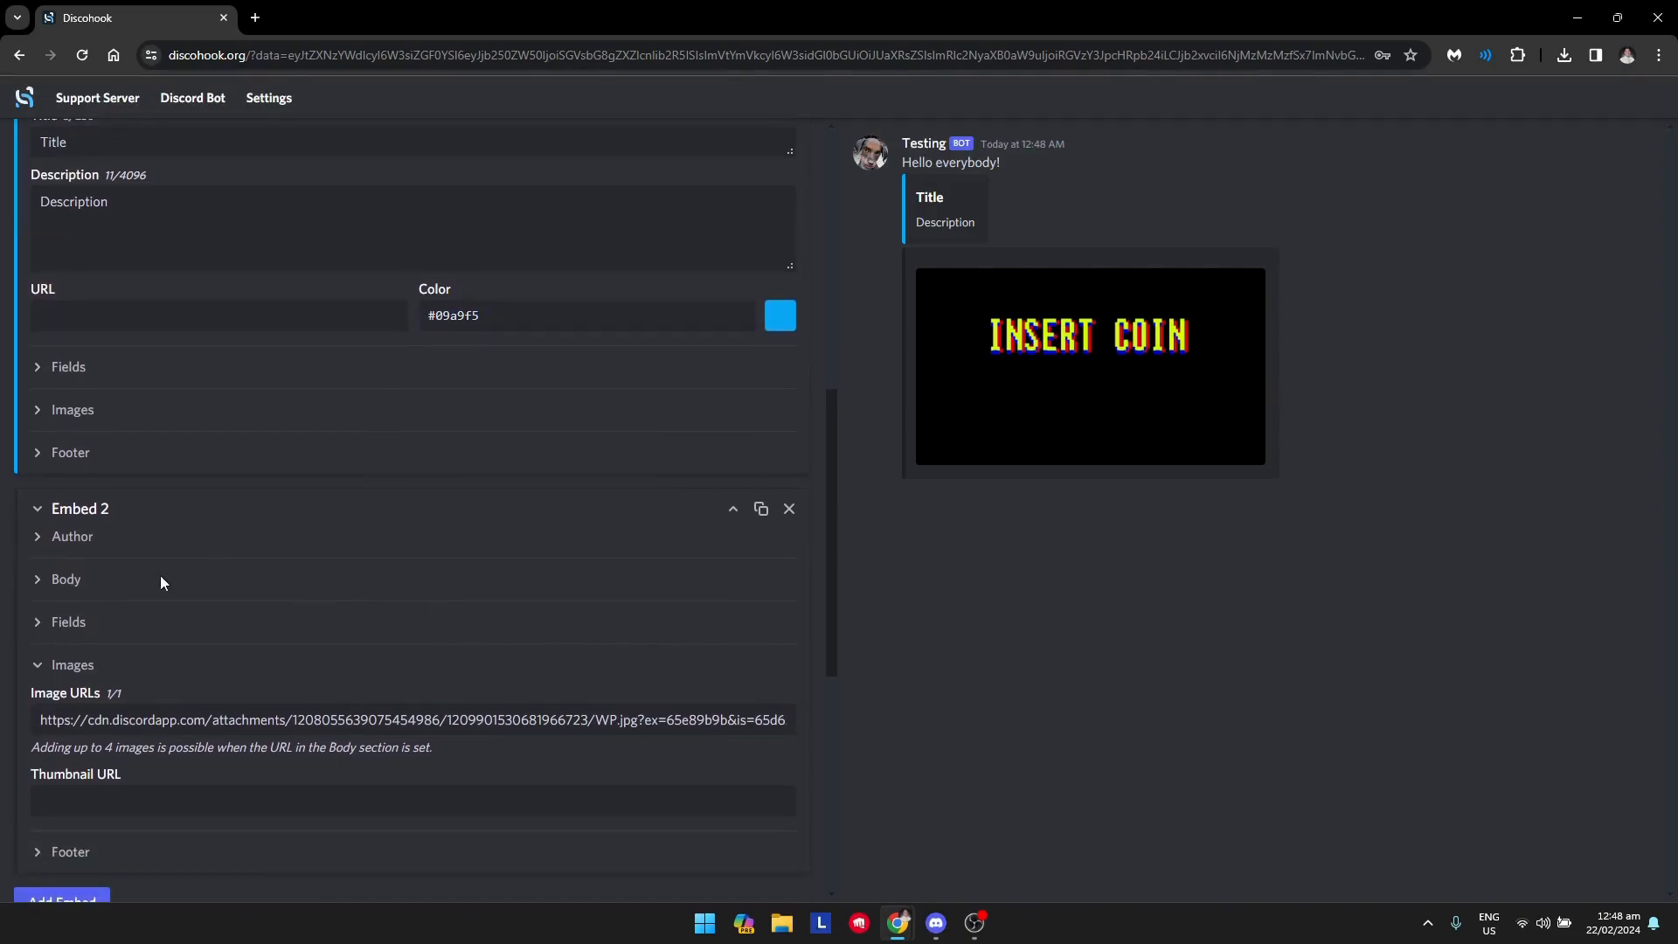
{"action": "left_click", "coordinate": [166, 579]}
{"action": "left_click", "coordinate": [781, 807]}
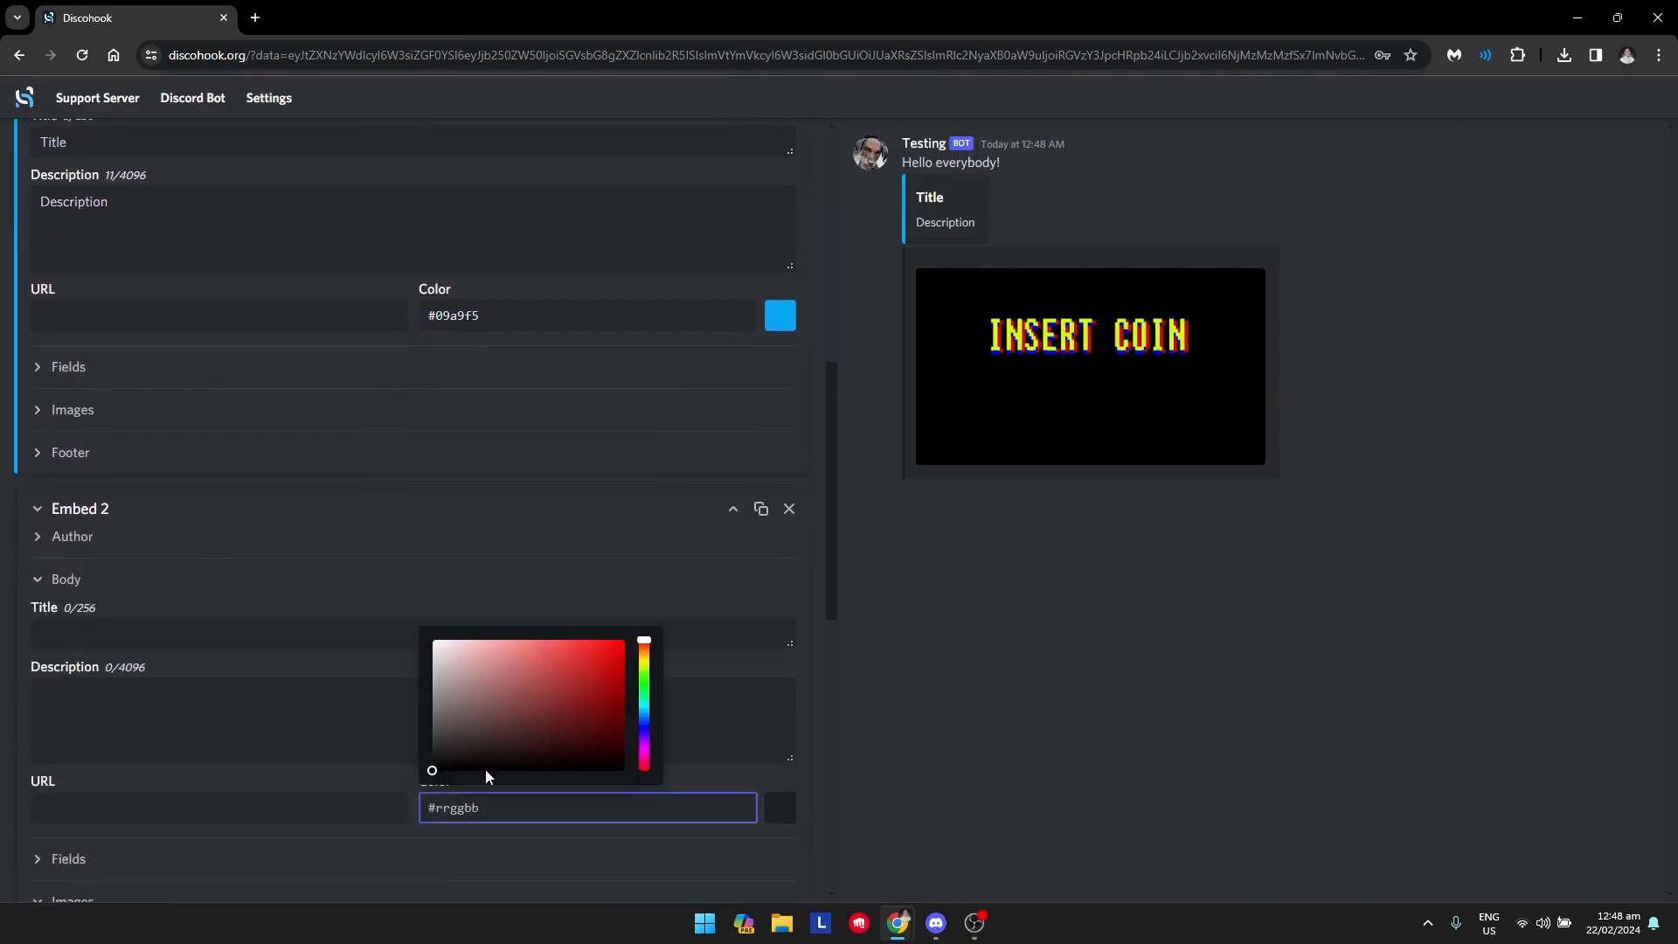
{"action": "key", "text": "ctrl+v"}
{"action": "left_click", "coordinate": [902, 839]}
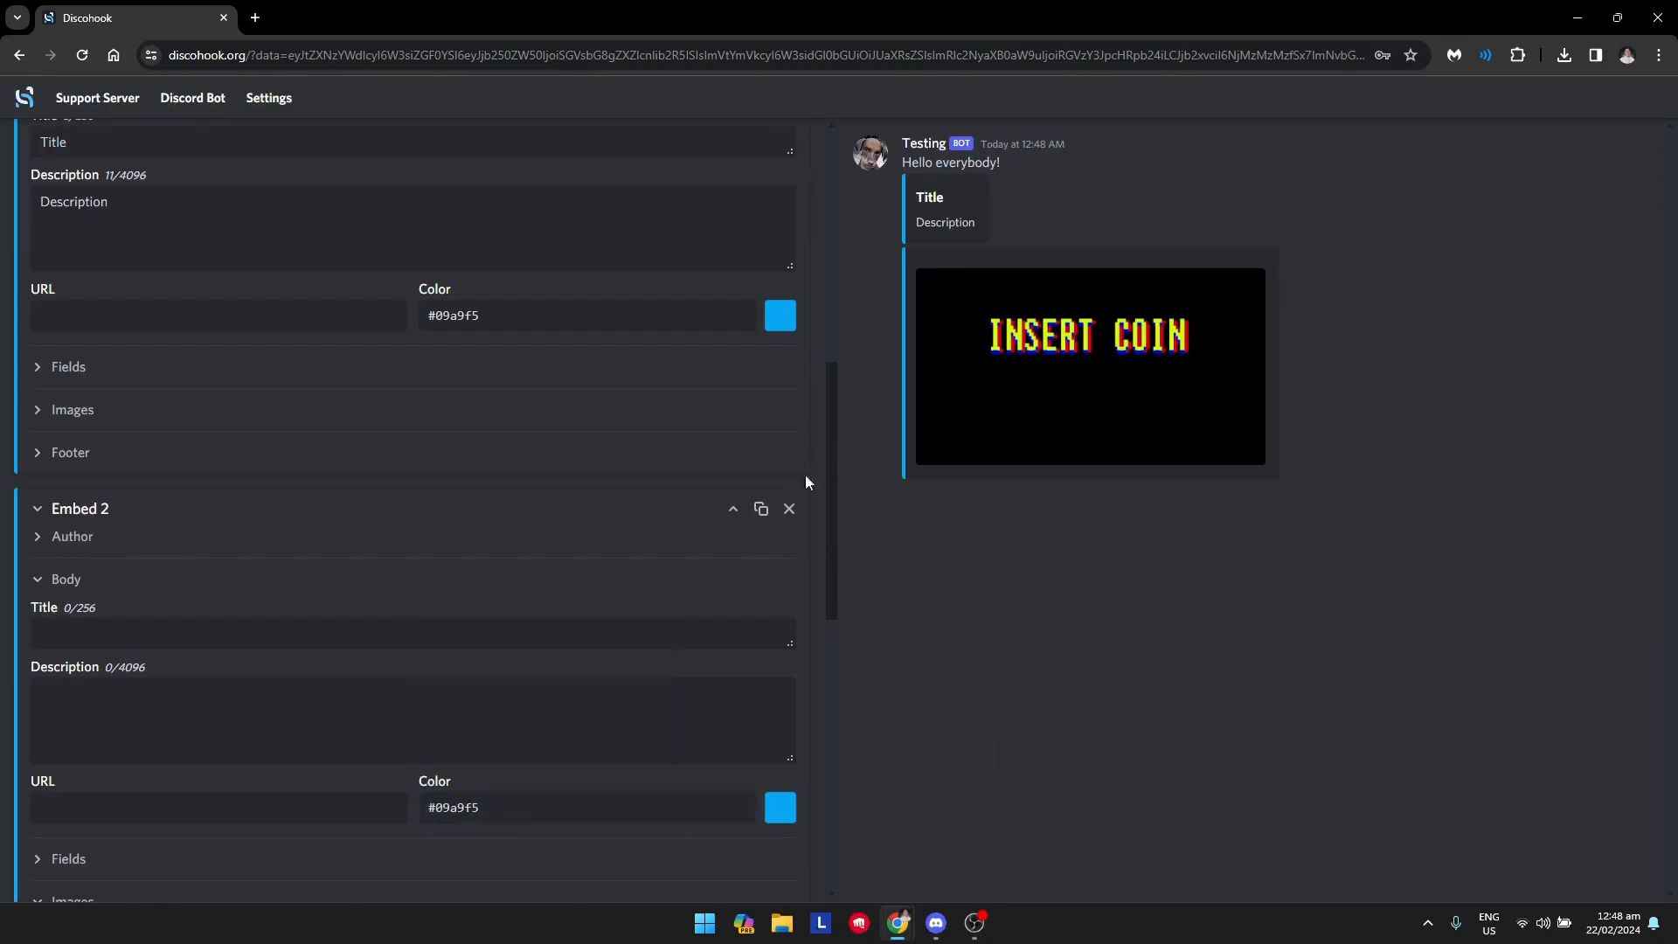
Collapse both embeds and move the image embed above the "Title" embed.
{"action": "left_click", "coordinate": [61, 507]}
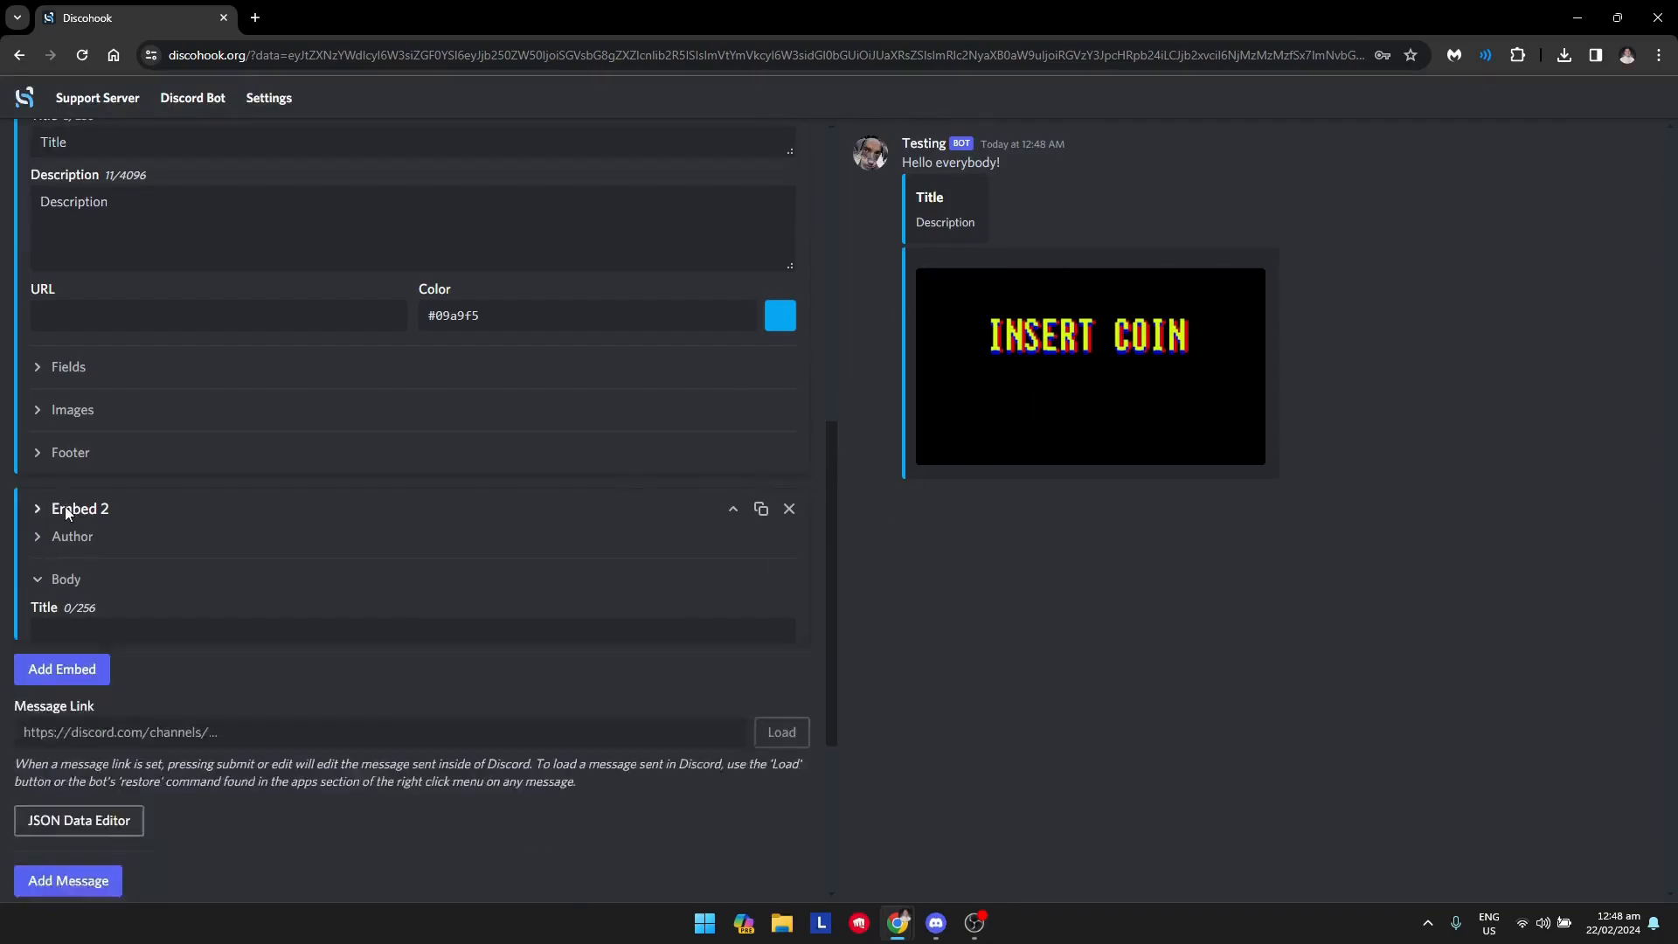
{"action": "left_click", "coordinate": [36, 264]}
{"action": "left_click", "coordinate": [43, 190]}
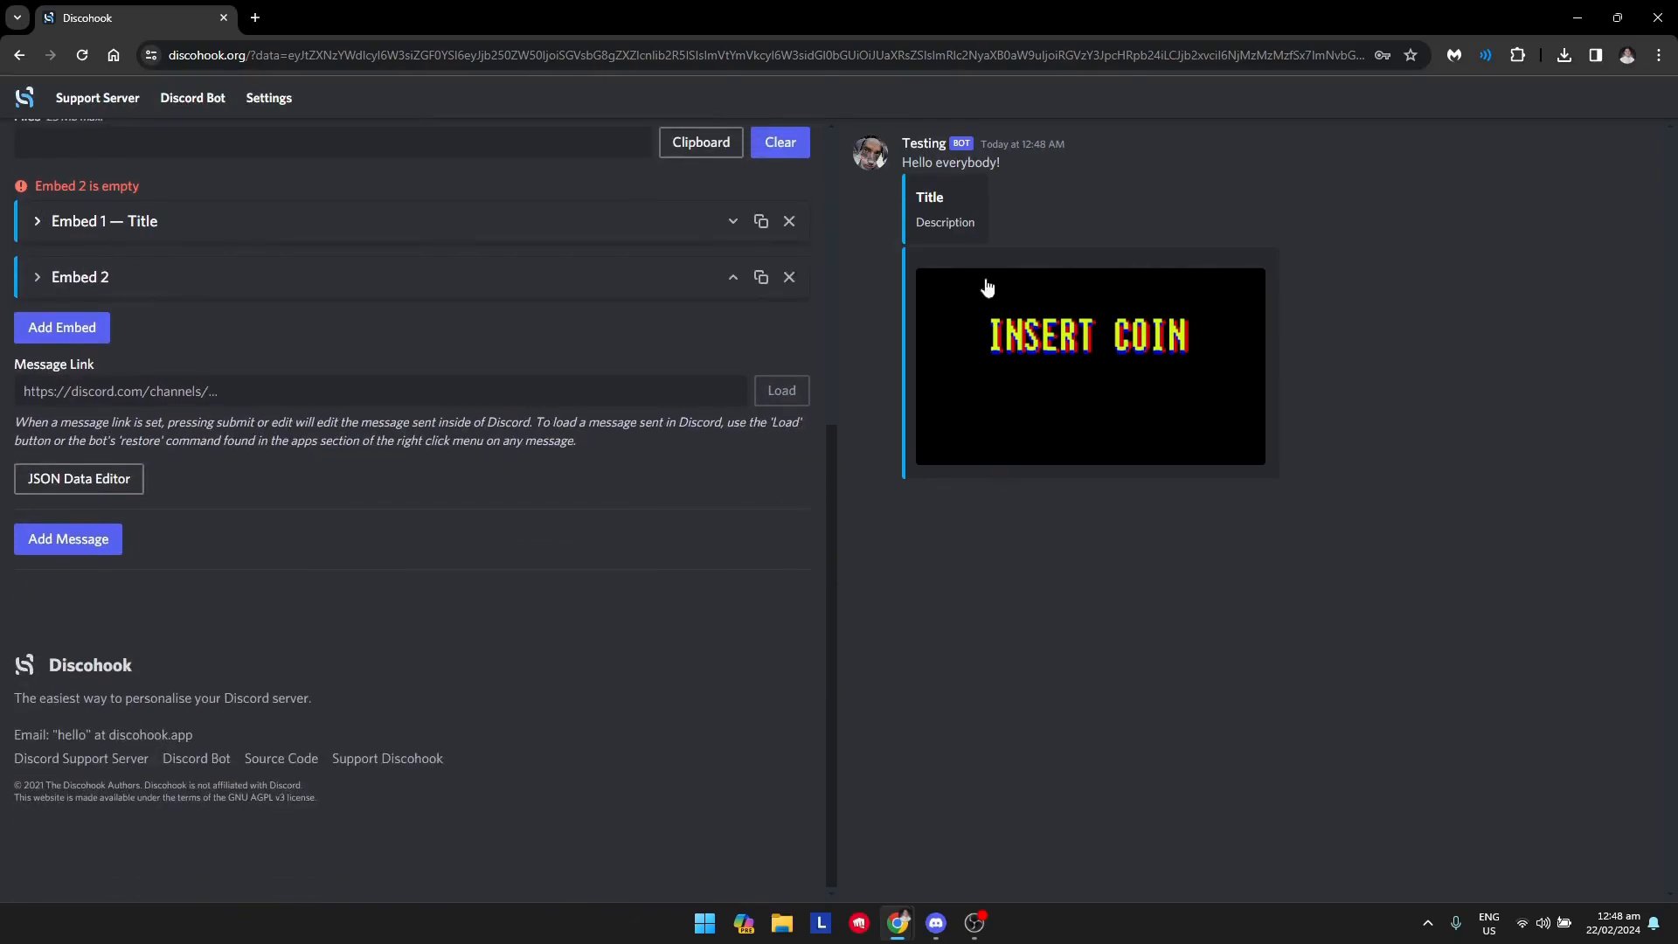
{"action": "left_click", "coordinate": [734, 281]}
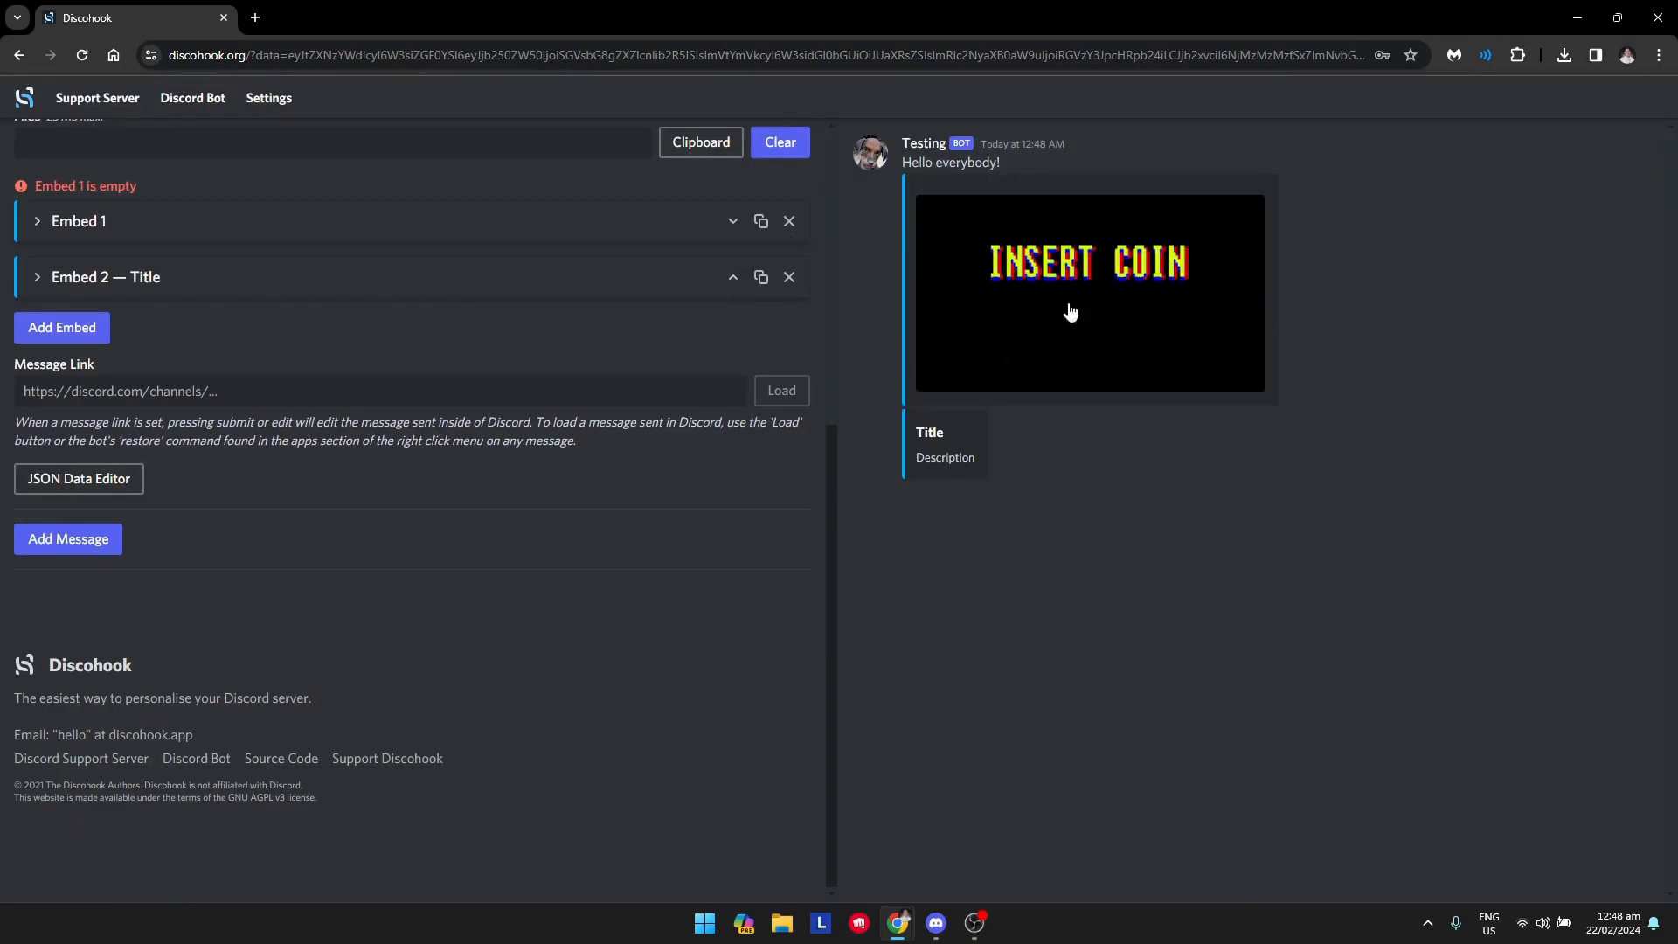
Add a third embed and set its title to ":link:".
{"action": "left_click", "coordinate": [67, 281]}
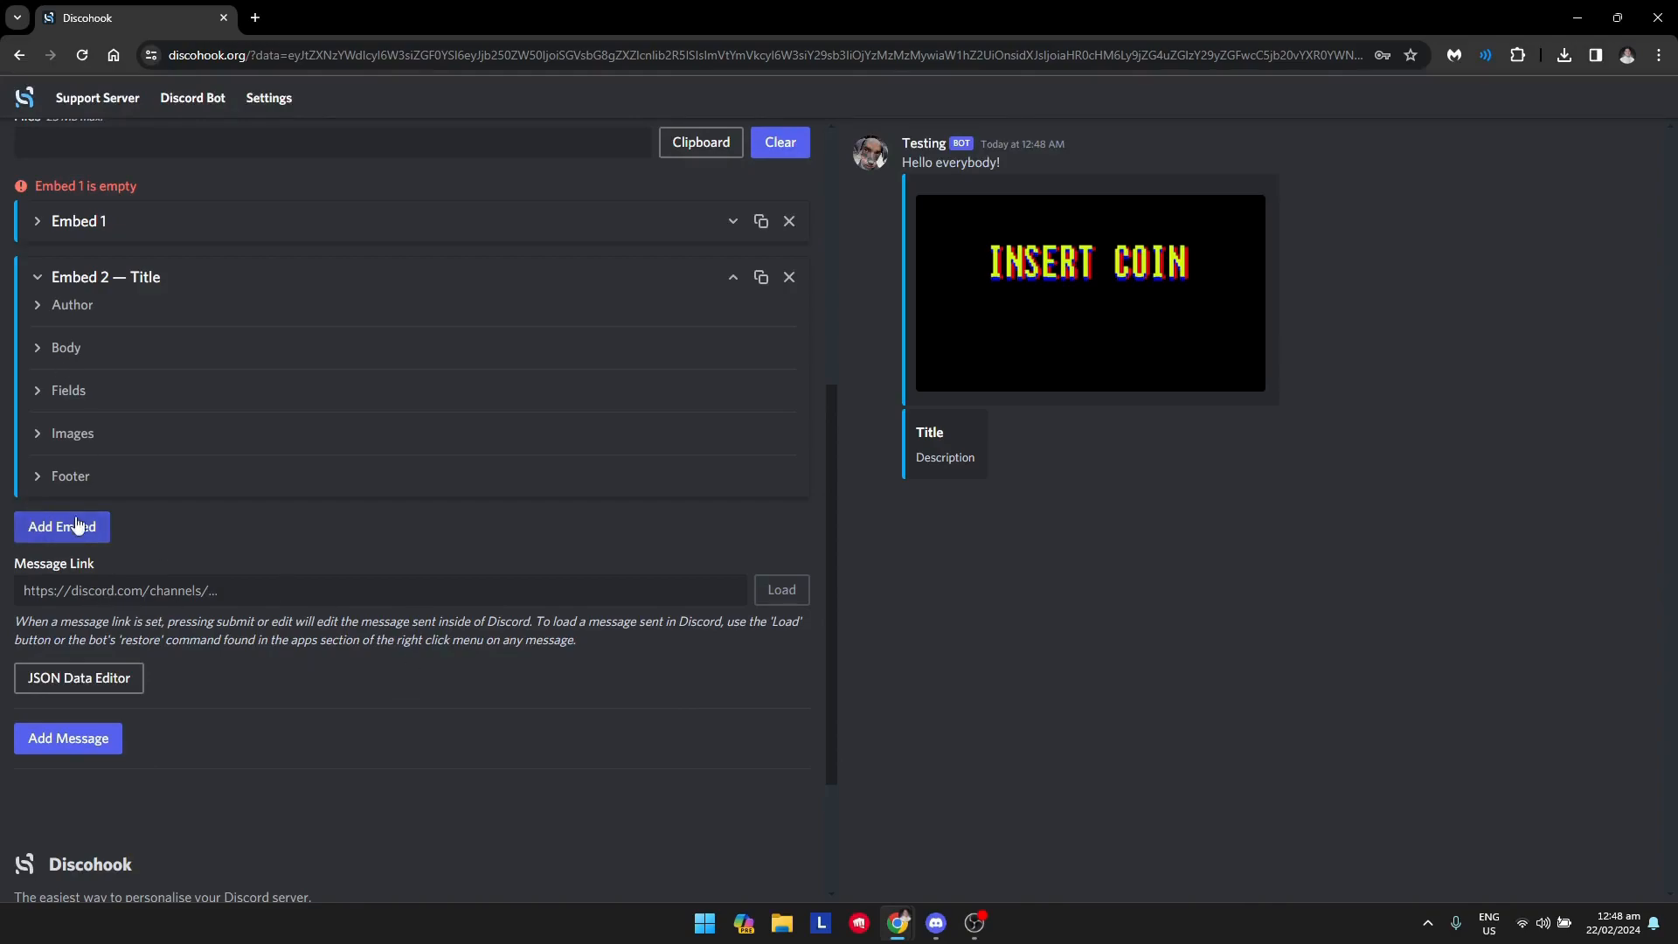
{"action": "left_click", "coordinate": [127, 583]}
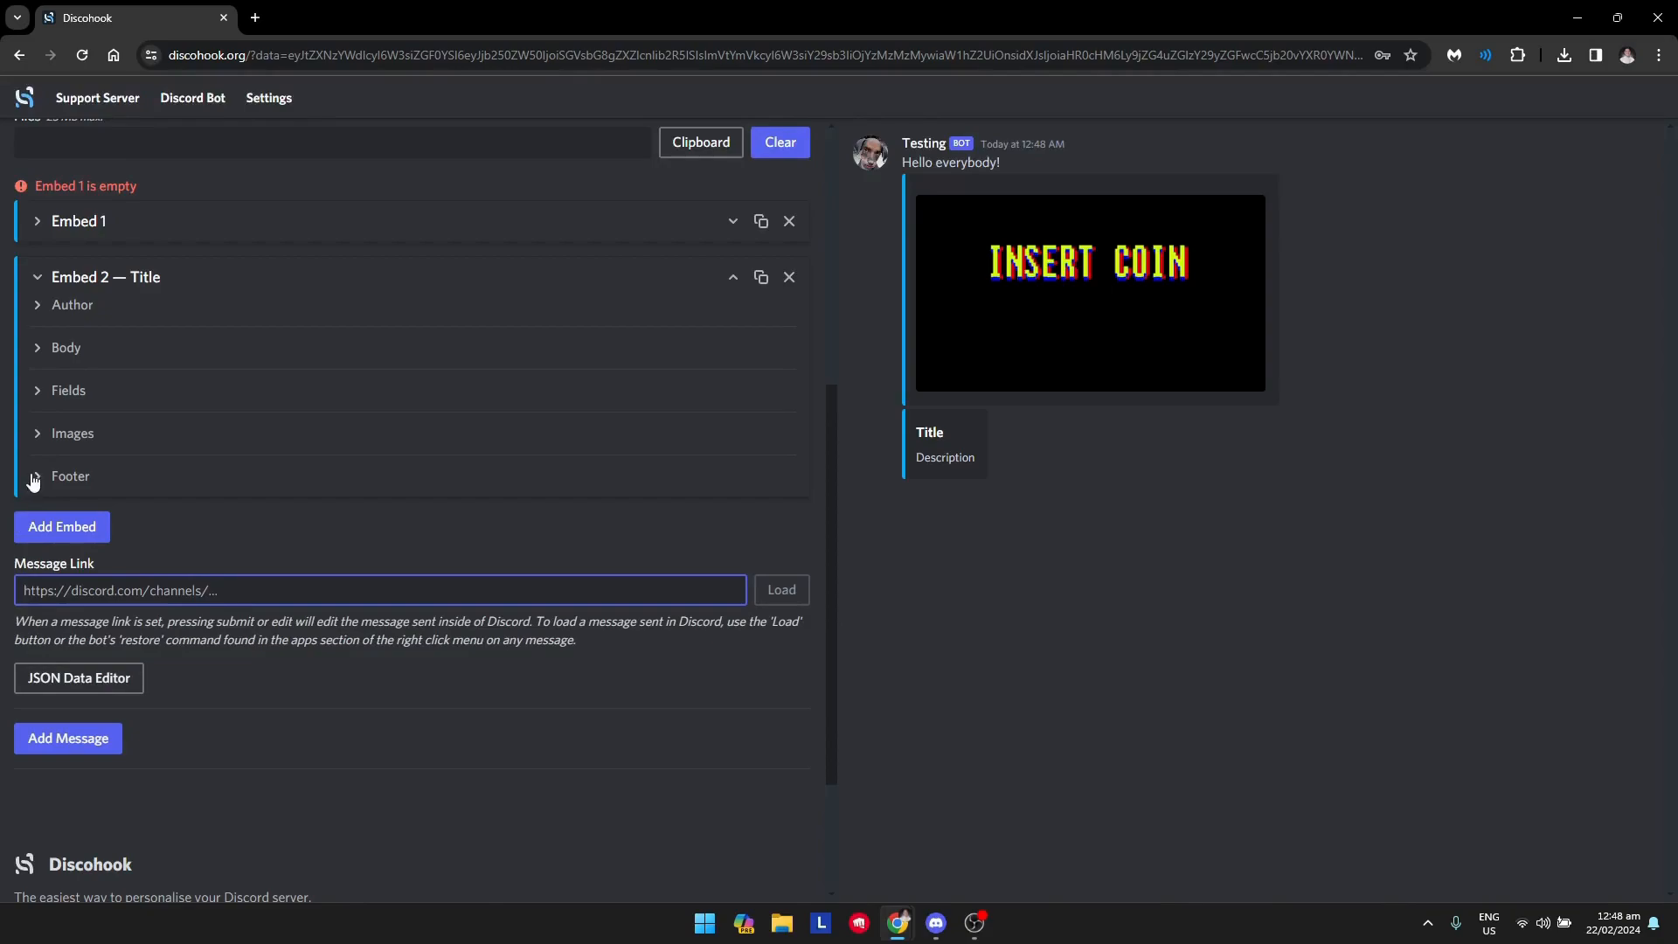
{"action": "left_click", "coordinate": [64, 528]}
{"action": "left_click", "coordinate": [61, 539]}
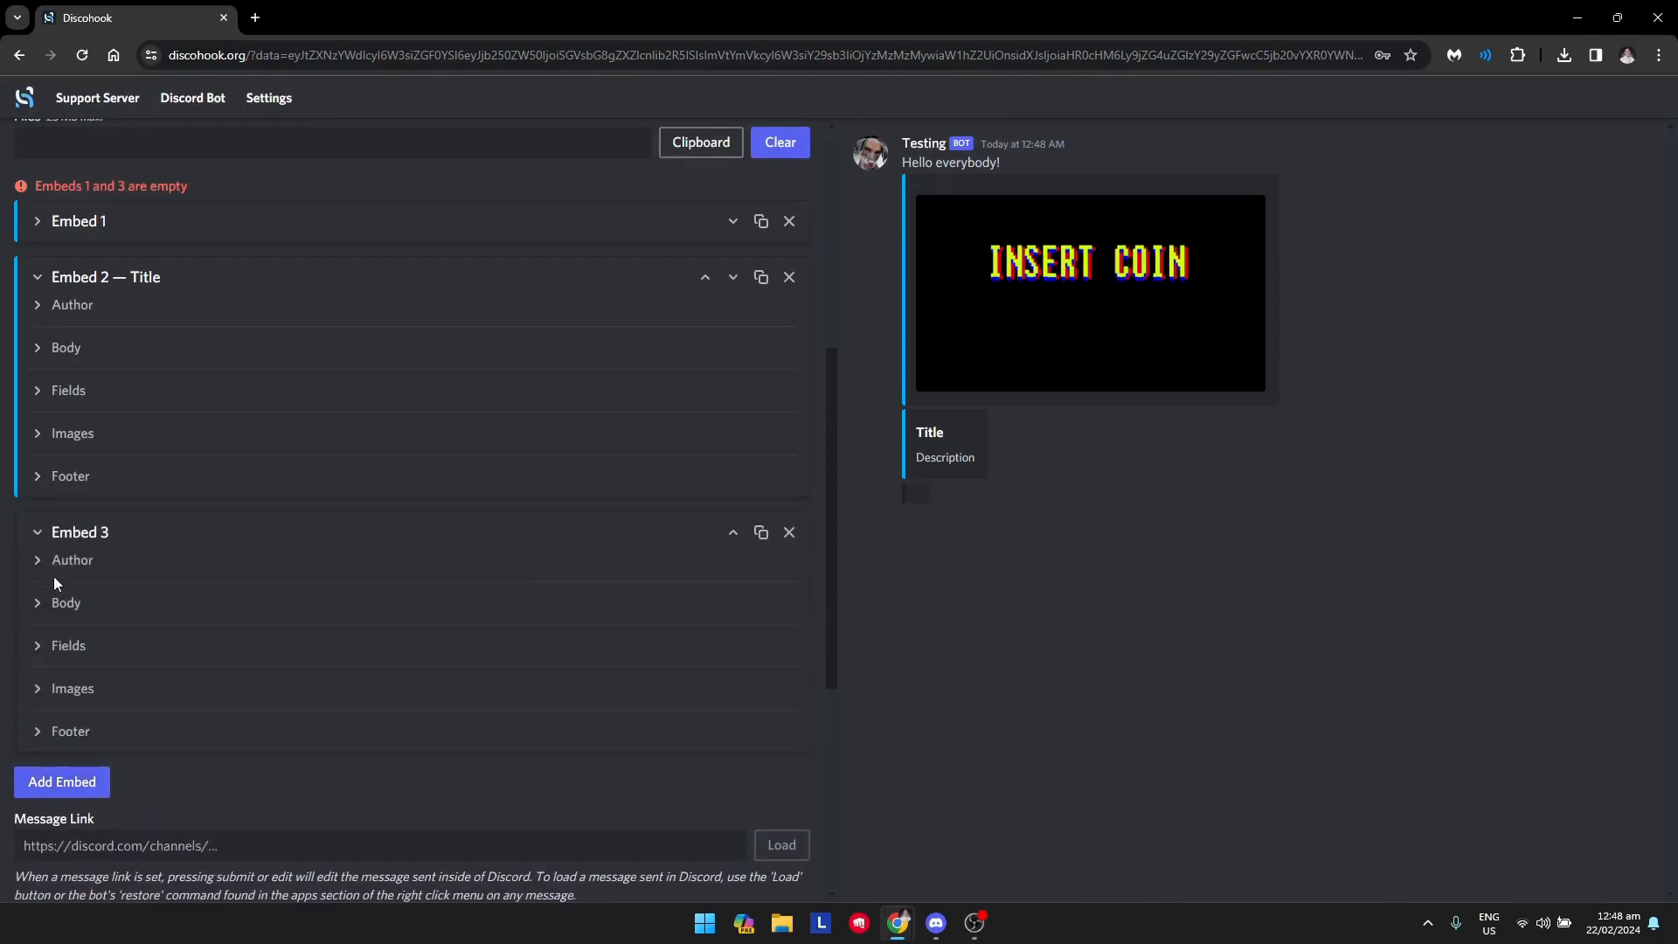
{"action": "left_click", "coordinate": [47, 616]}
{"action": "left_click", "coordinate": [53, 657]}
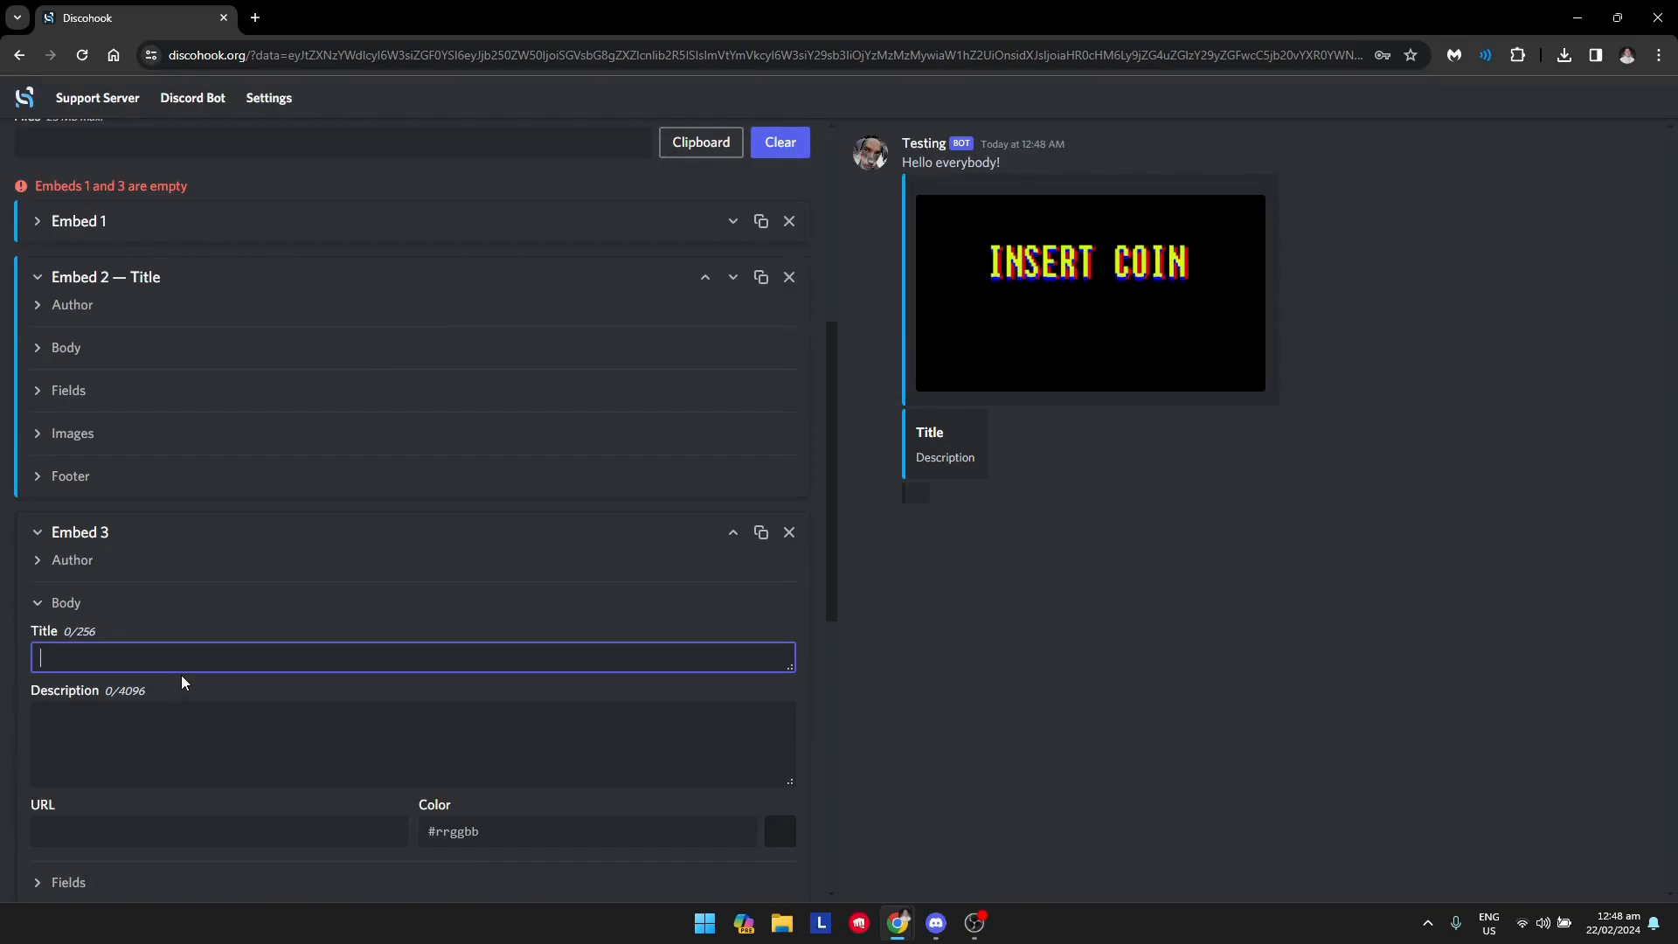
{"action": "type", "text": ":link"}
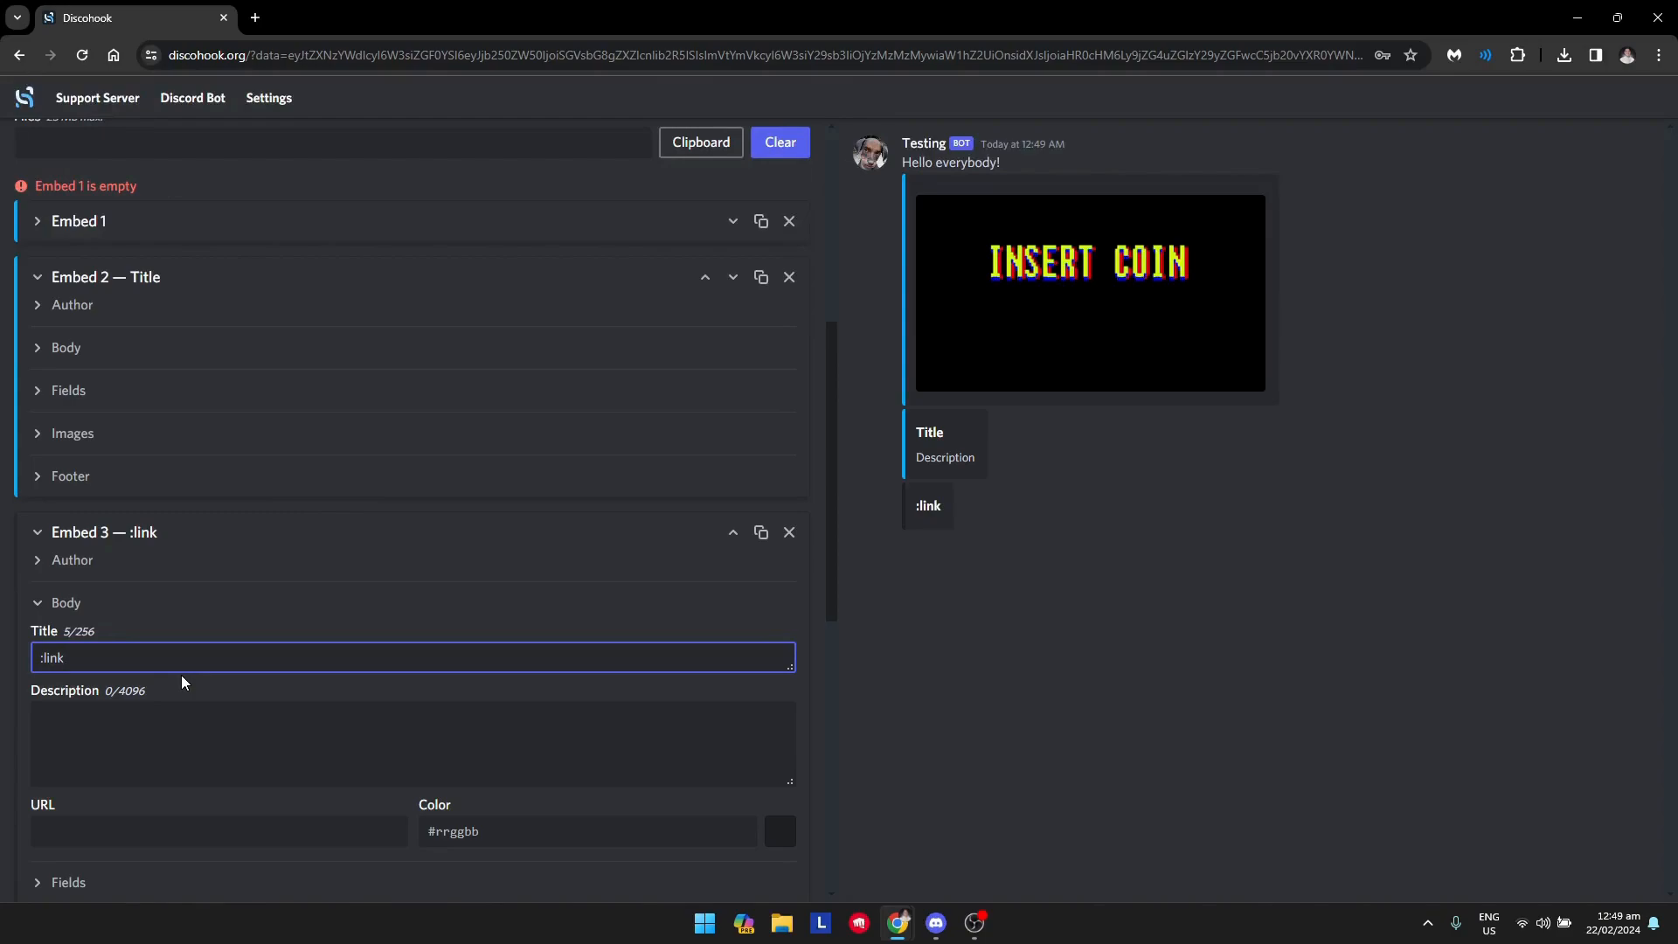
{"action": "type", "text": ":"}
{"action": "left_click", "coordinate": [776, 612]}
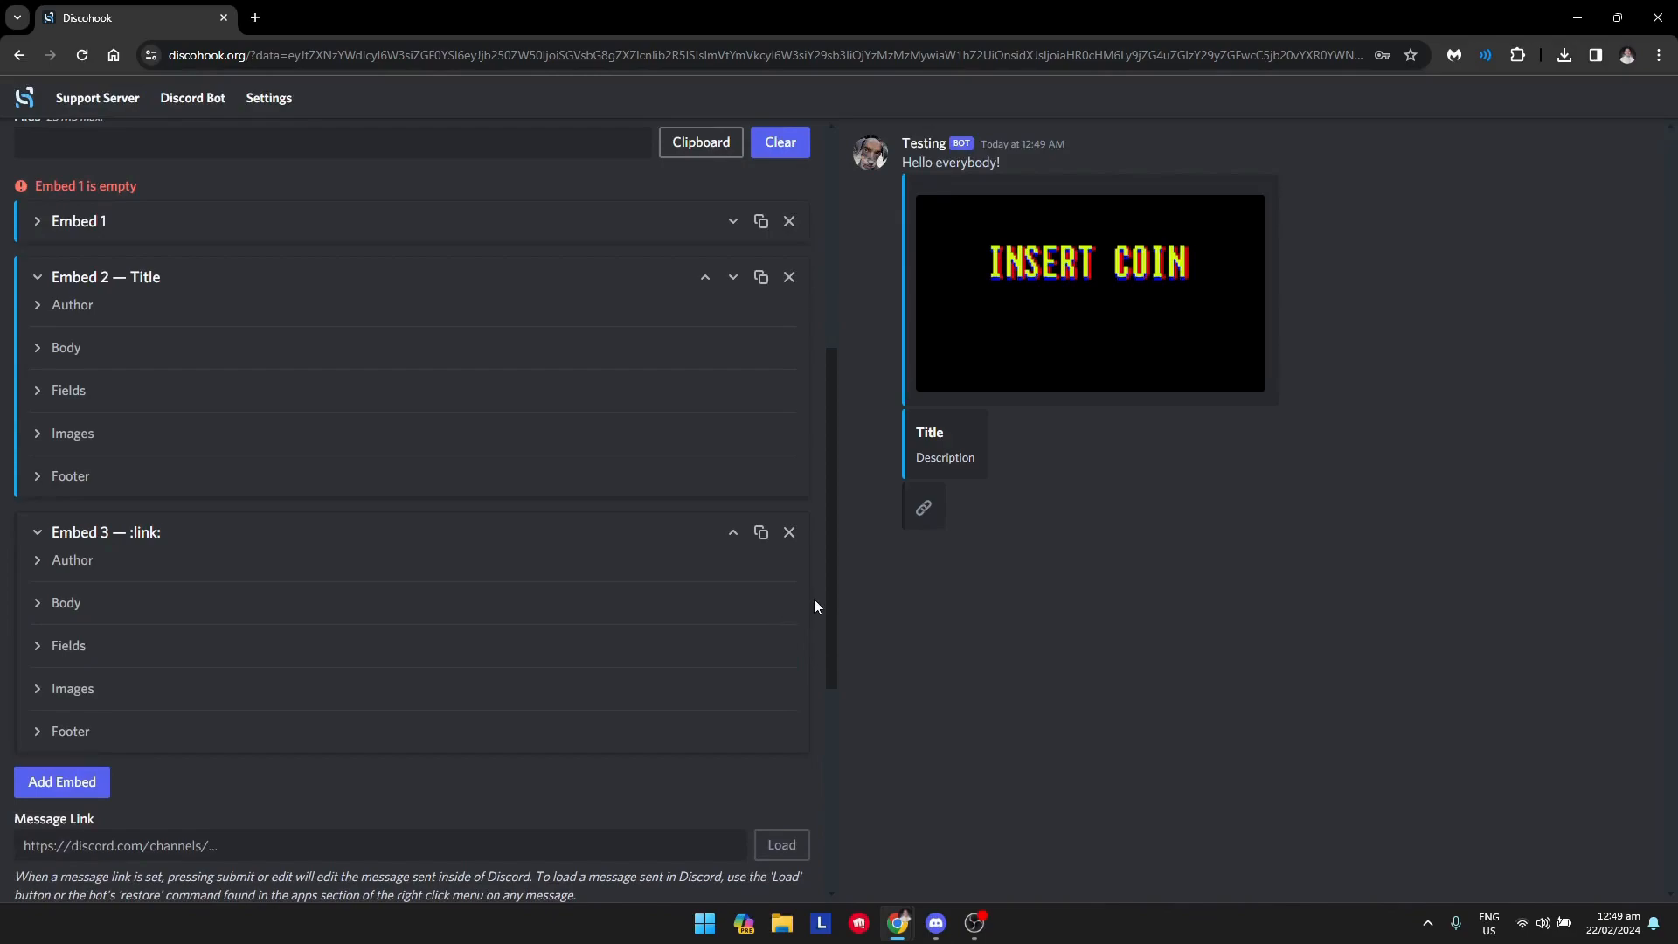
Set the third embed's color to #09a9f5.
{"action": "left_click", "coordinate": [40, 608]}
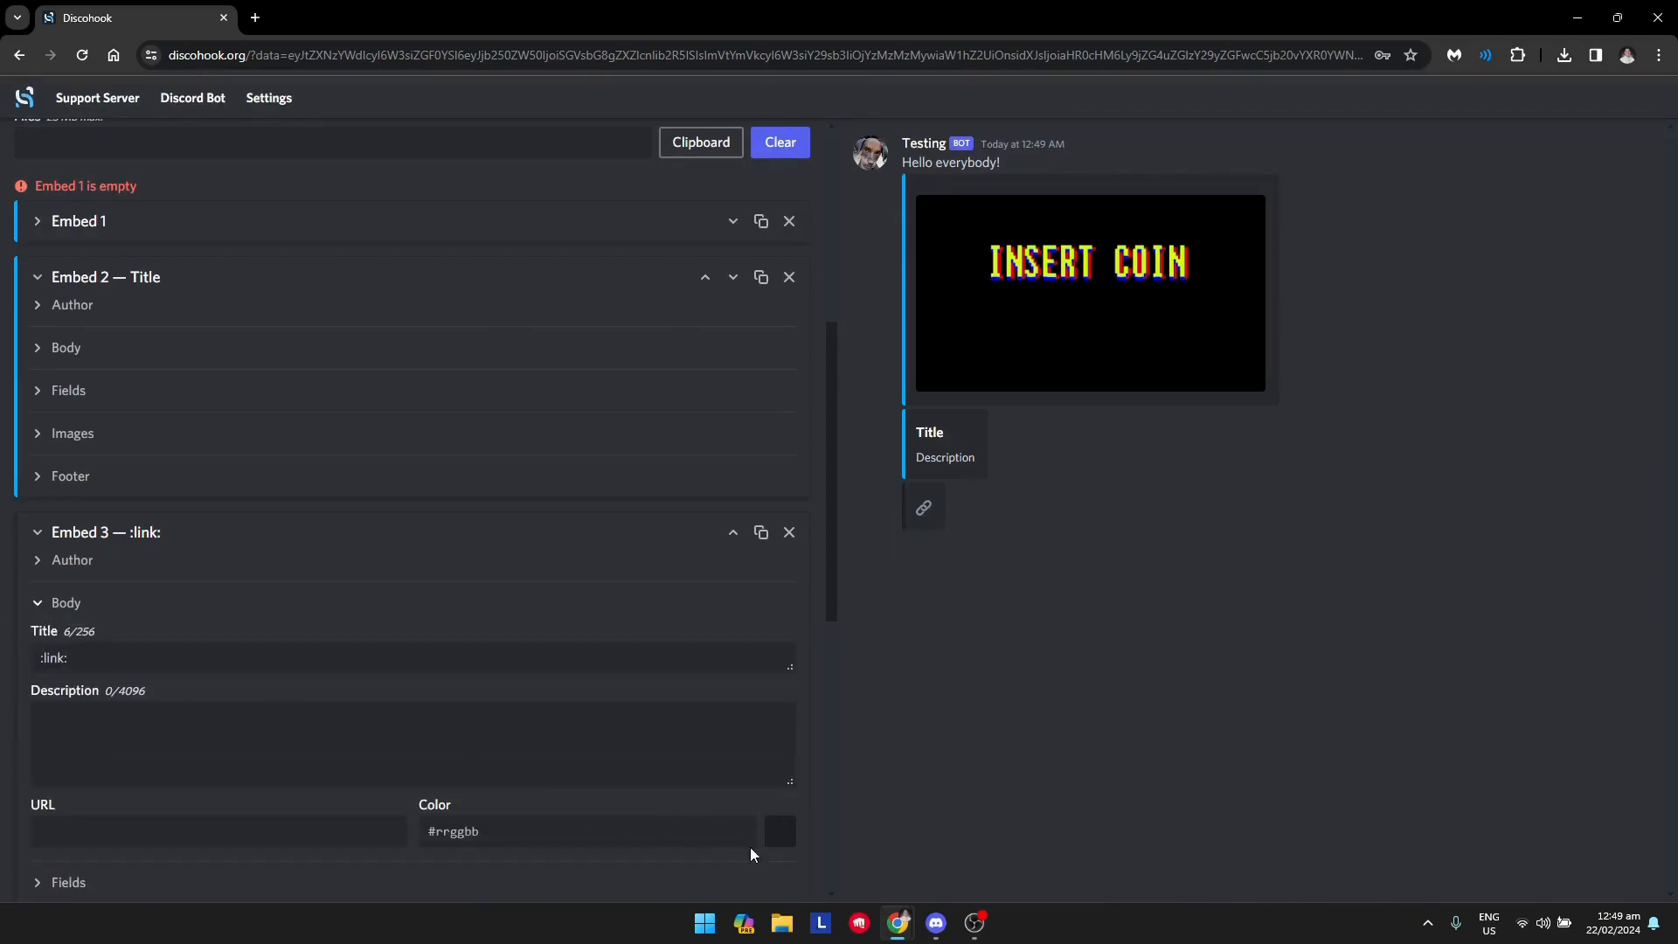
{"action": "left_click", "coordinate": [561, 828]}
{"action": "key", "text": "ctrl+v"}
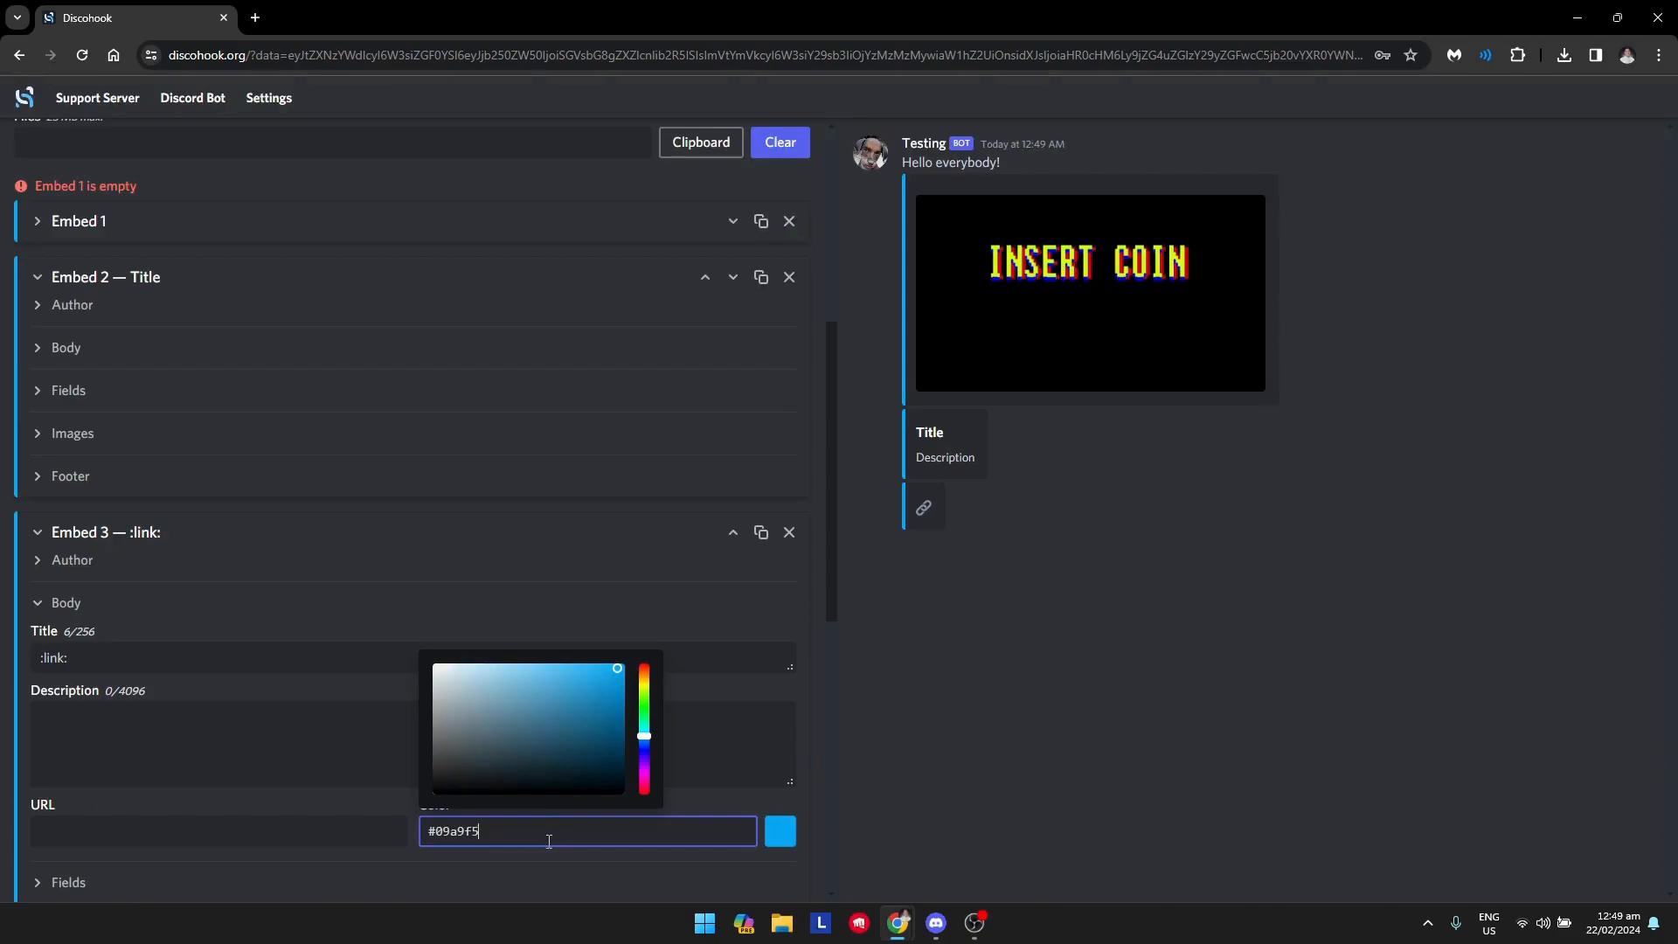
{"action": "left_click", "coordinate": [763, 798]}
Send the finished message through the webhook and switch to Discord to view it in the #levels channel.
{"action": "scroll", "coordinate": [739, 597], "scroll_direction": "up", "scroll_amount": 5}
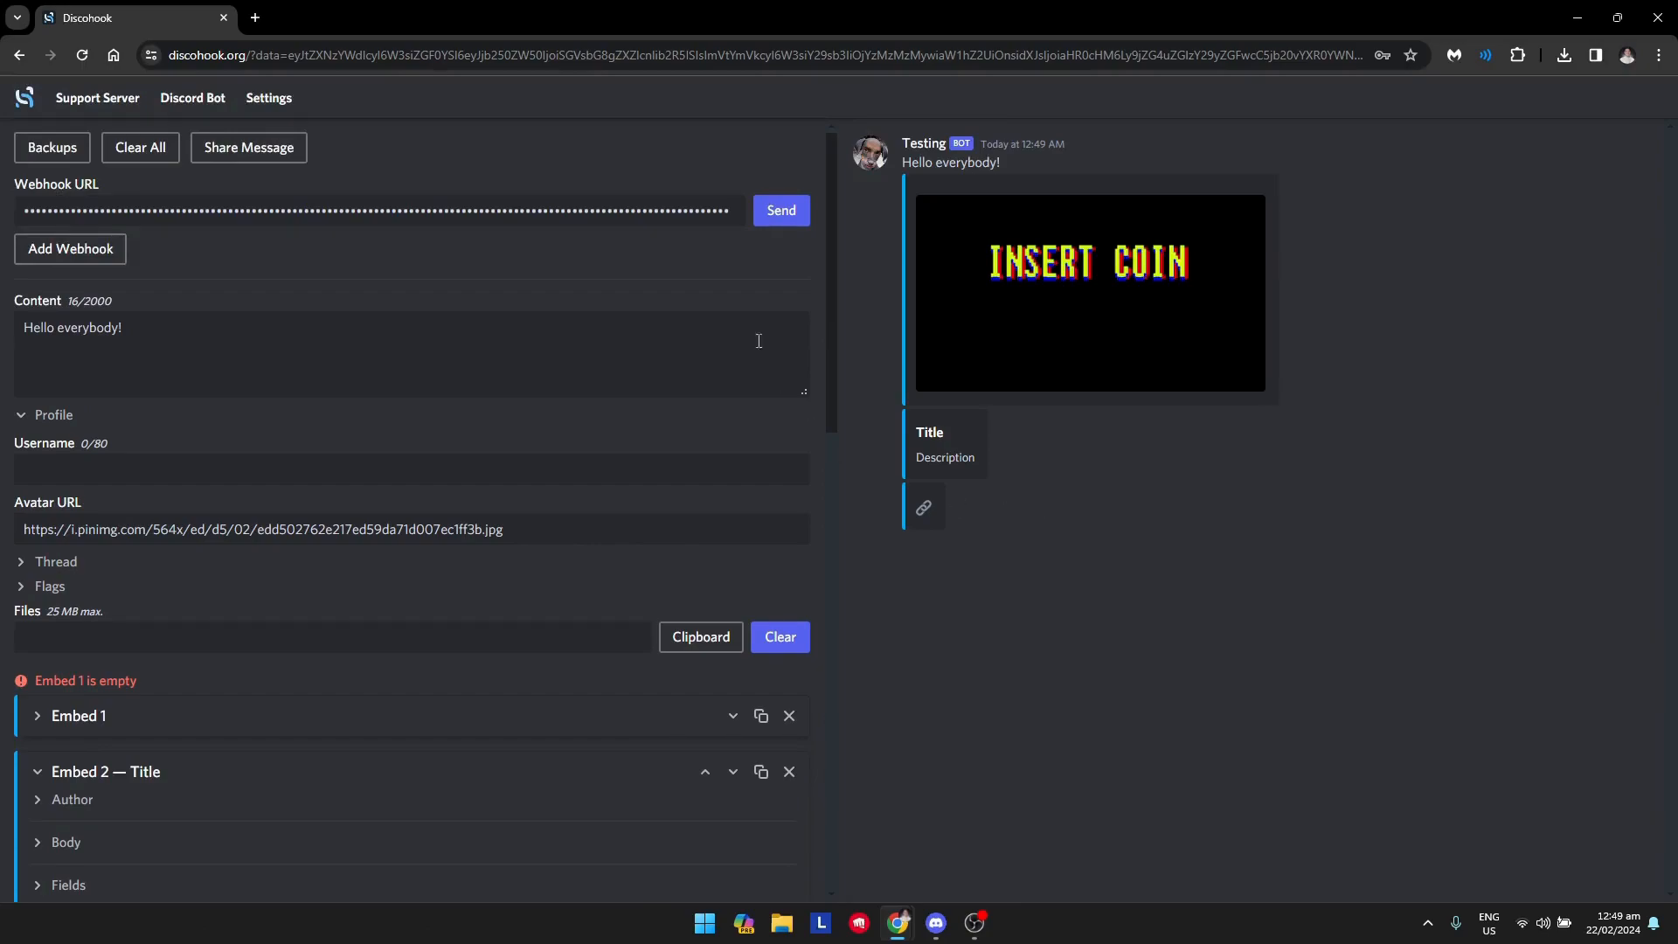
{"action": "left_click", "coordinate": [786, 220]}
{"action": "left_click", "coordinate": [946, 924]}
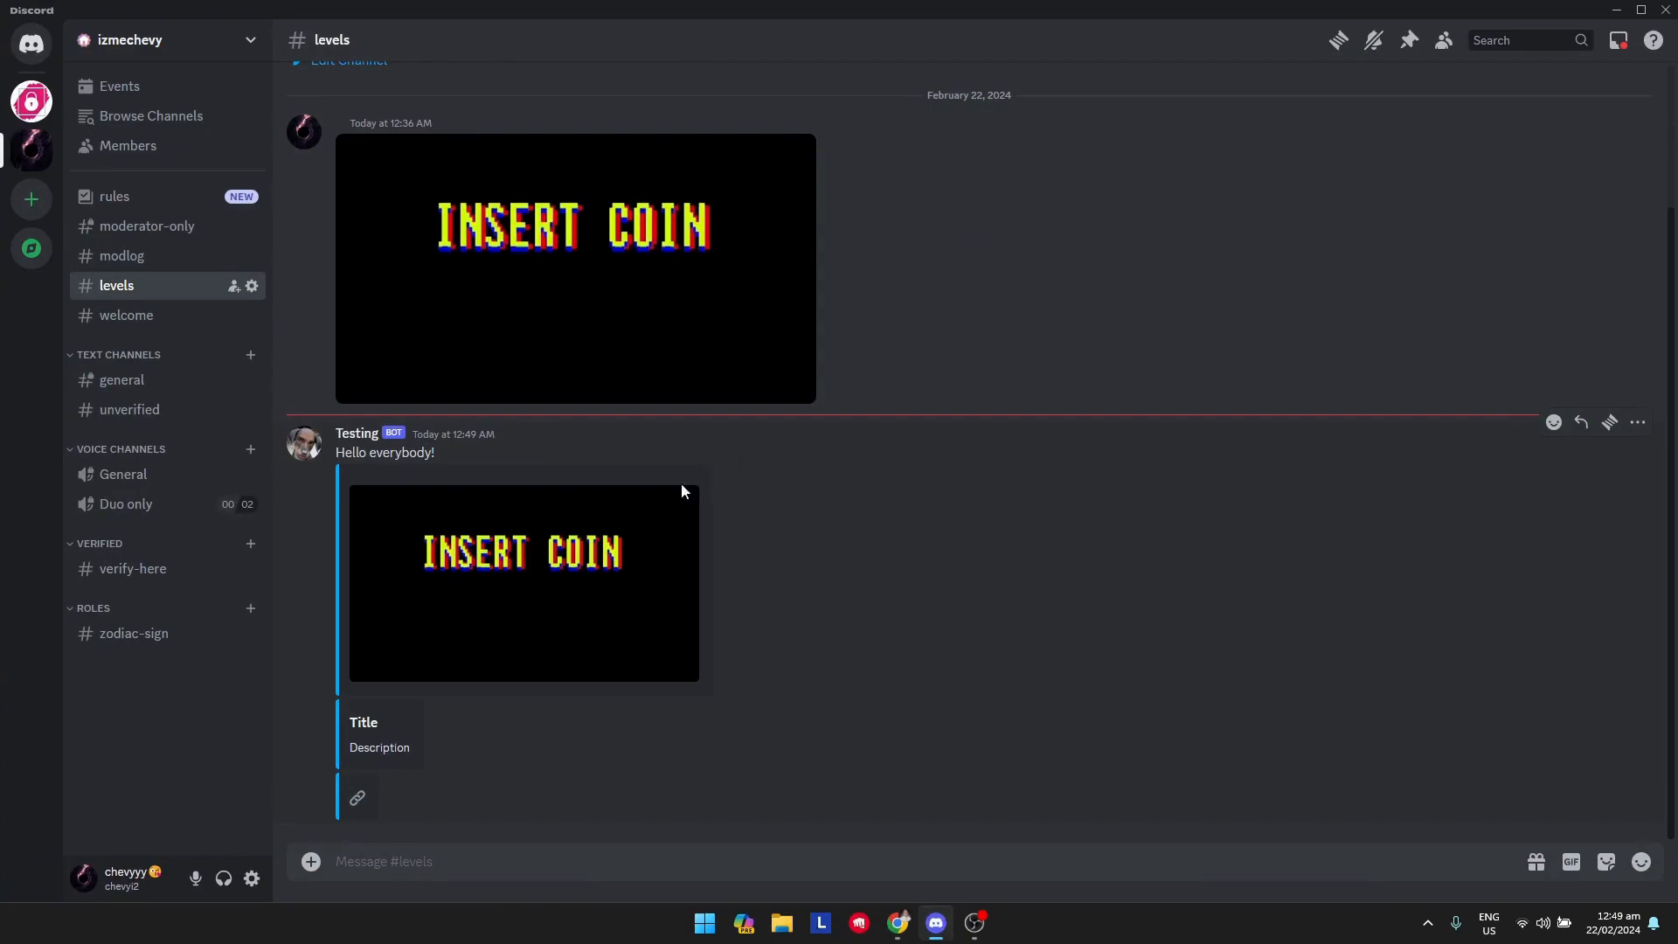